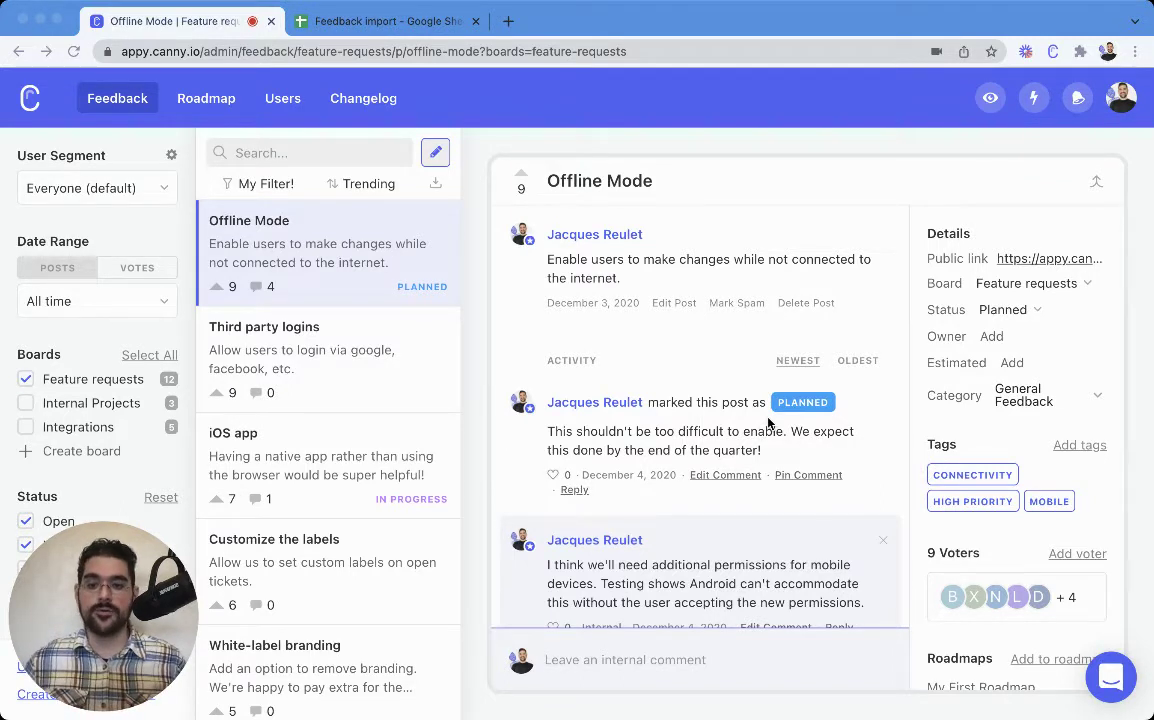
Create an empty board named 'New board', then bring up the Feedback import spreadsheet.
click(95, 451)
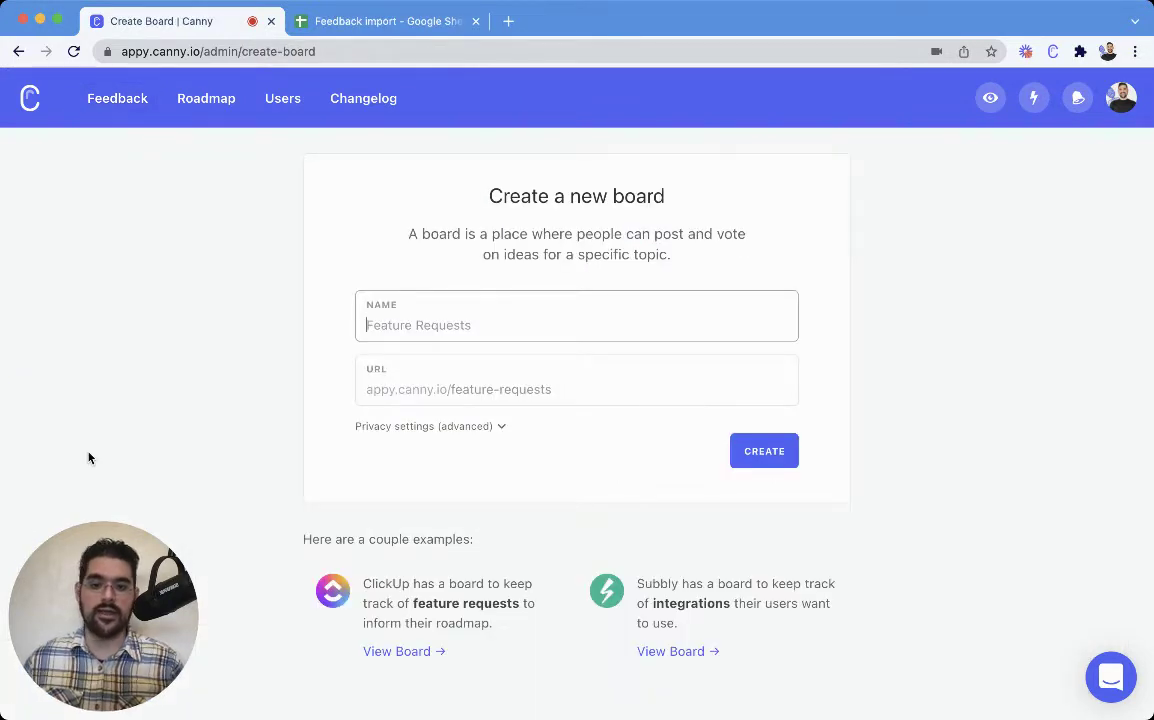
text(New board)
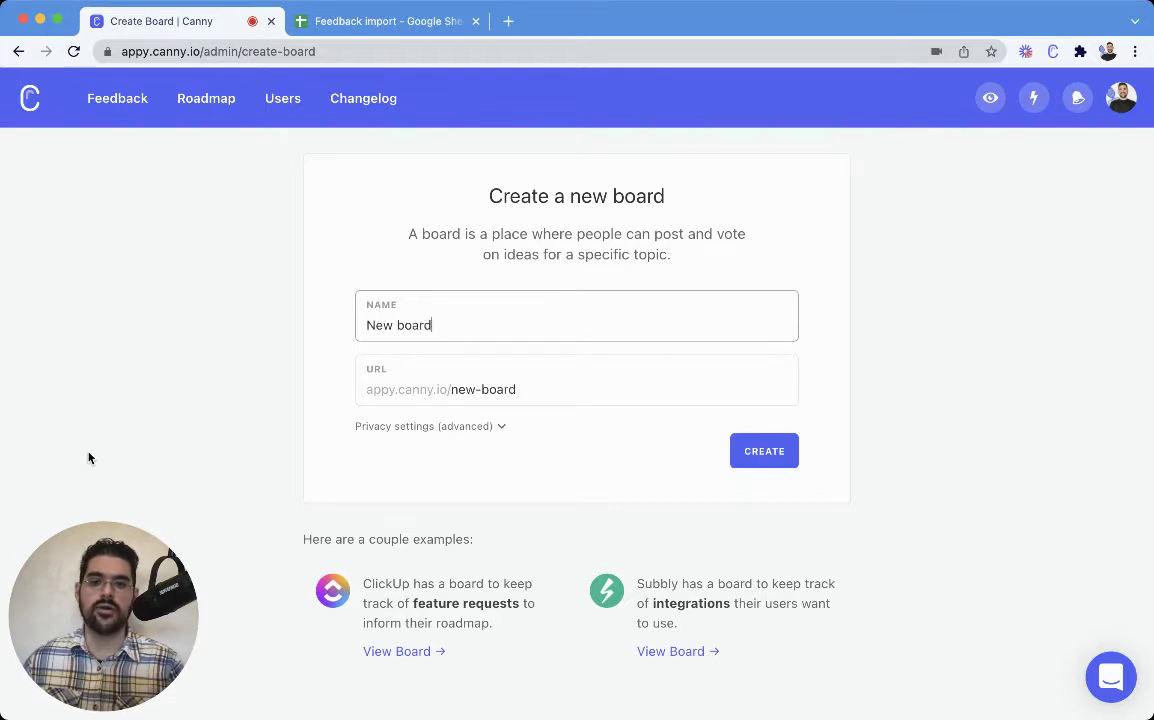
key(Return)
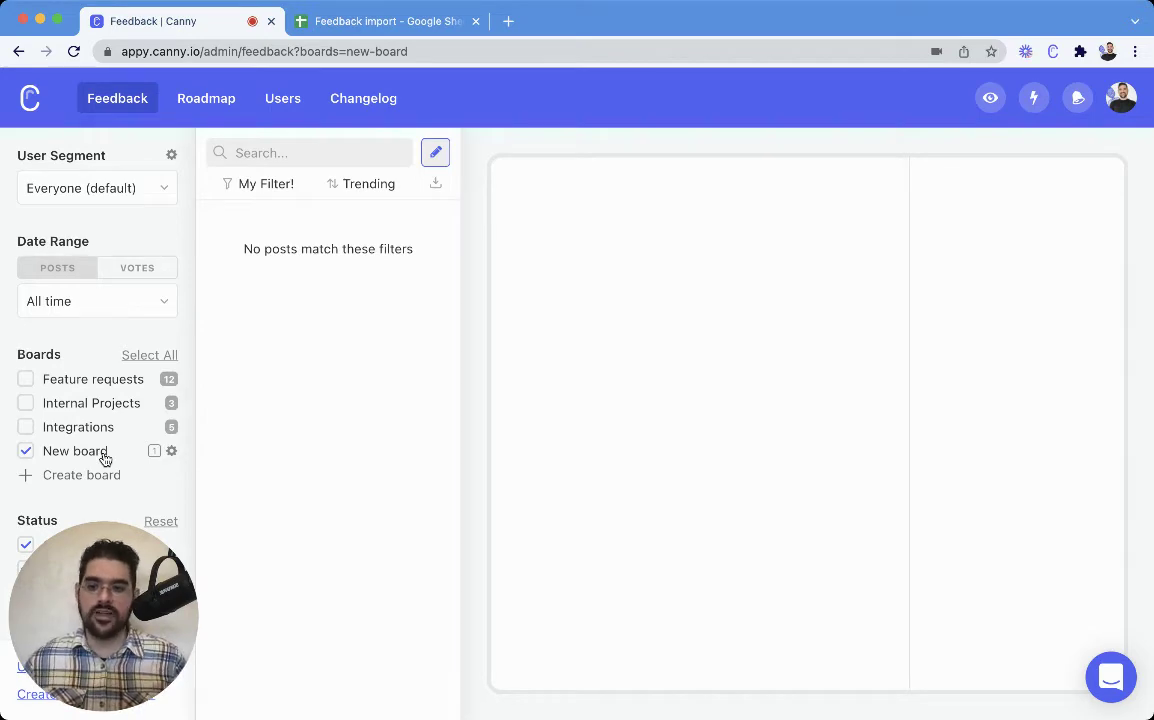
key(ctrl+Tab)
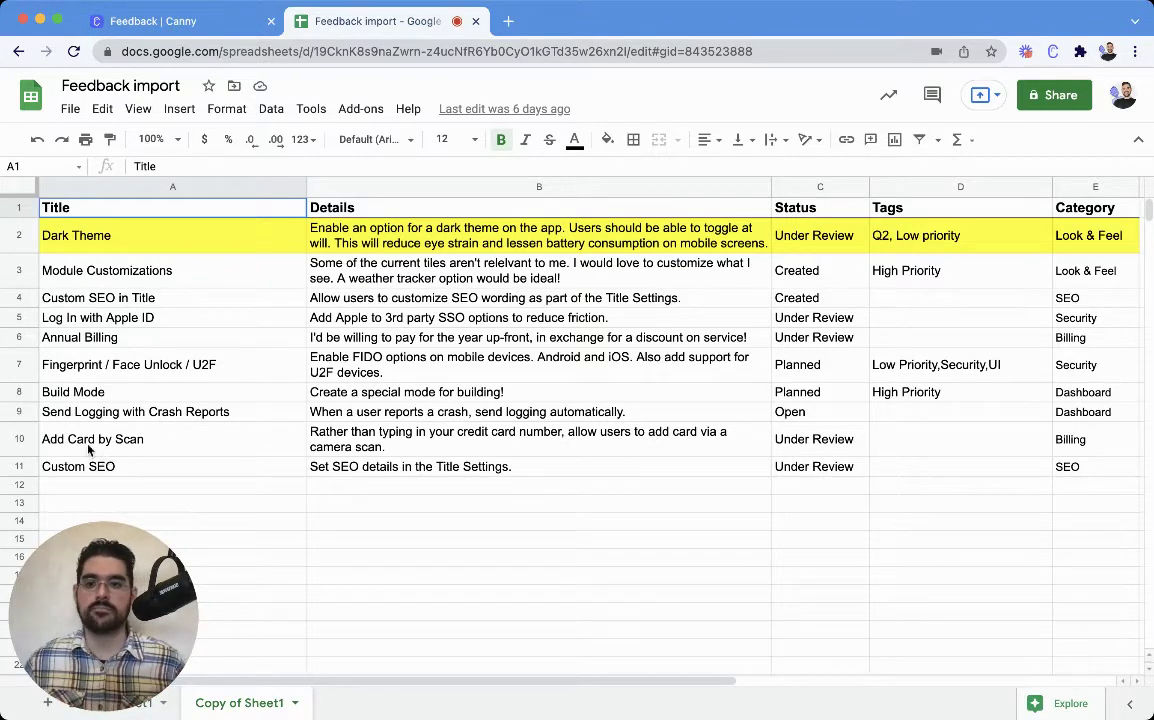
Review the Dark Theme row's Title, Details, Status, Tags and Look & Feel Category cells.
click(22, 234)
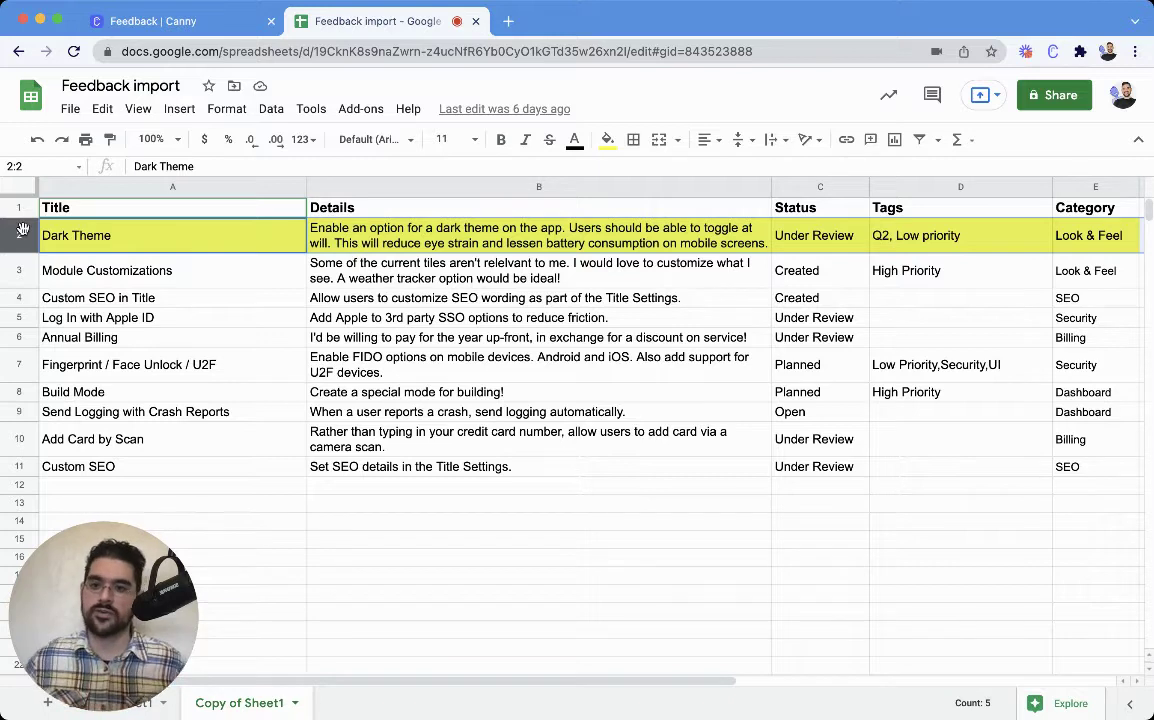
click(115, 240)
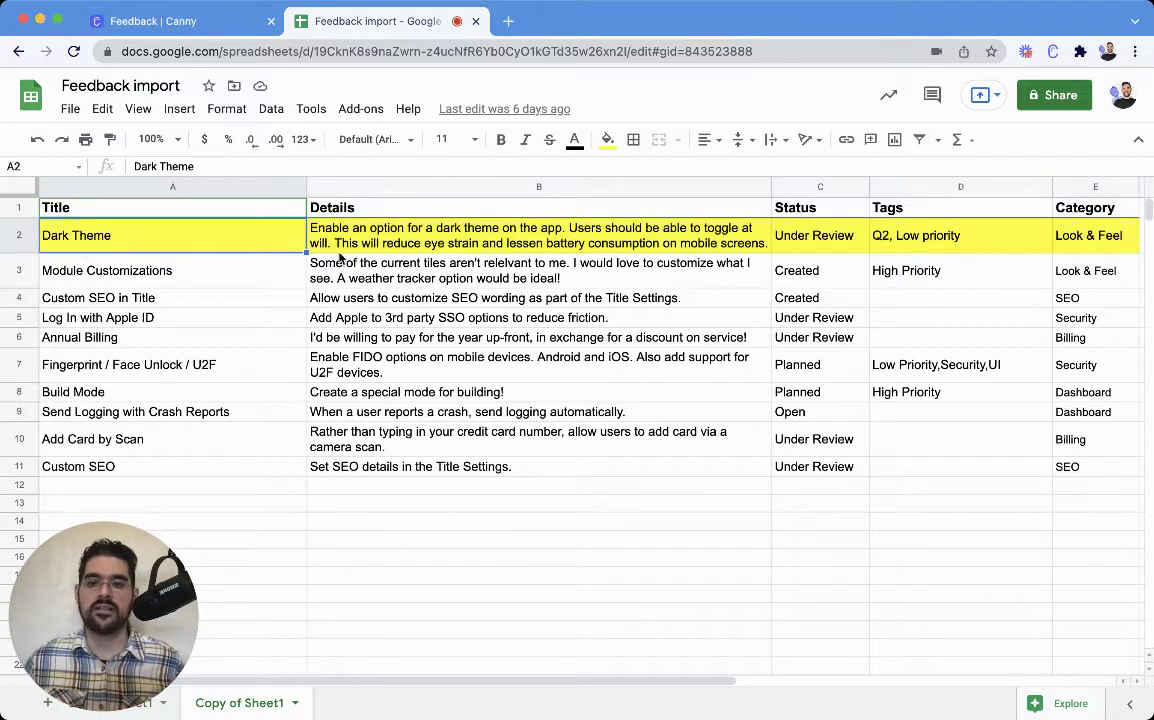
click(310, 234)
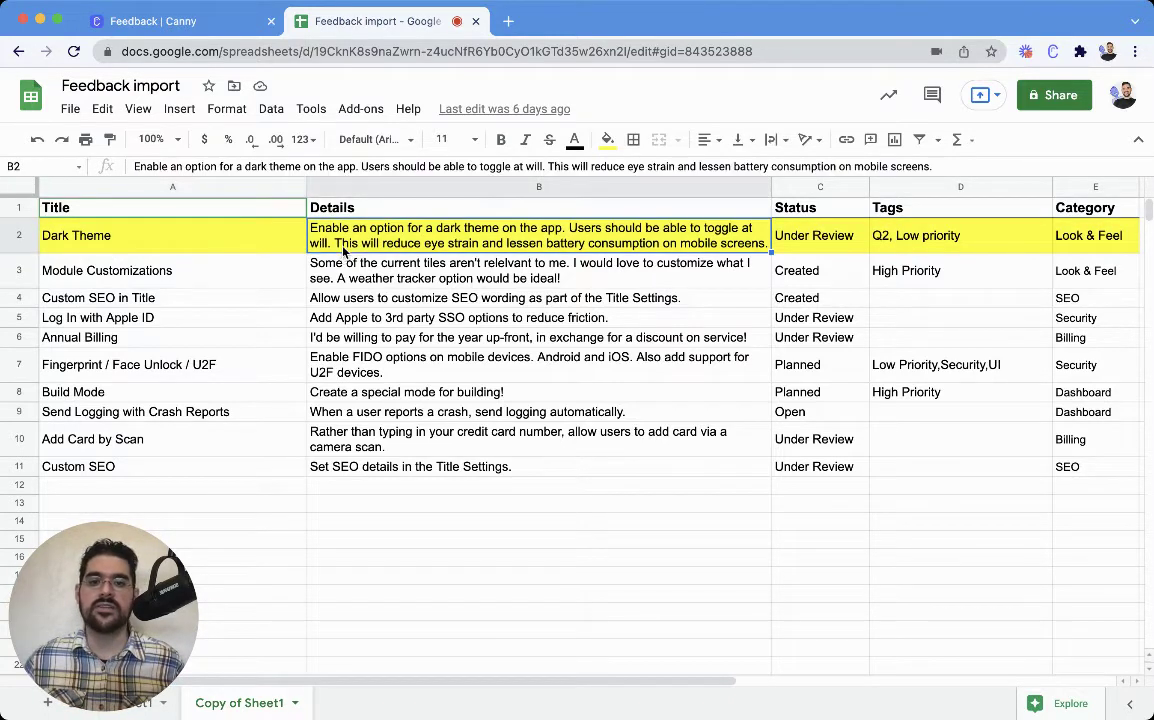
click(834, 244)
click(952, 238)
click(1100, 234)
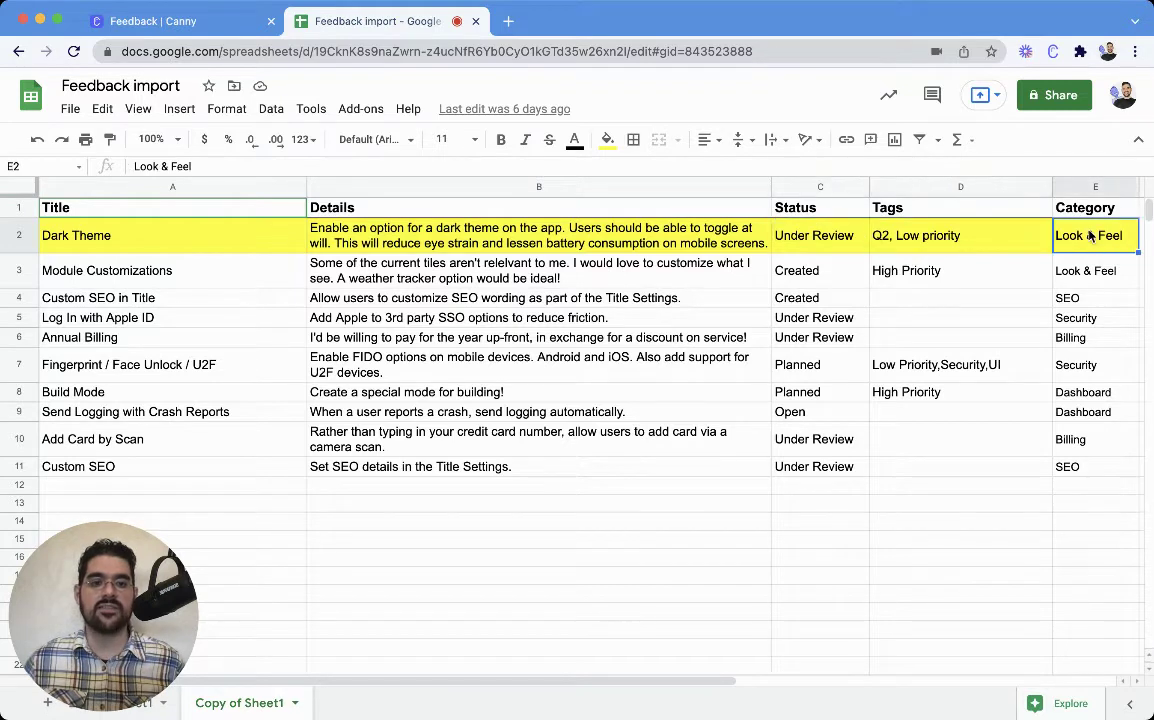
click(997, 250)
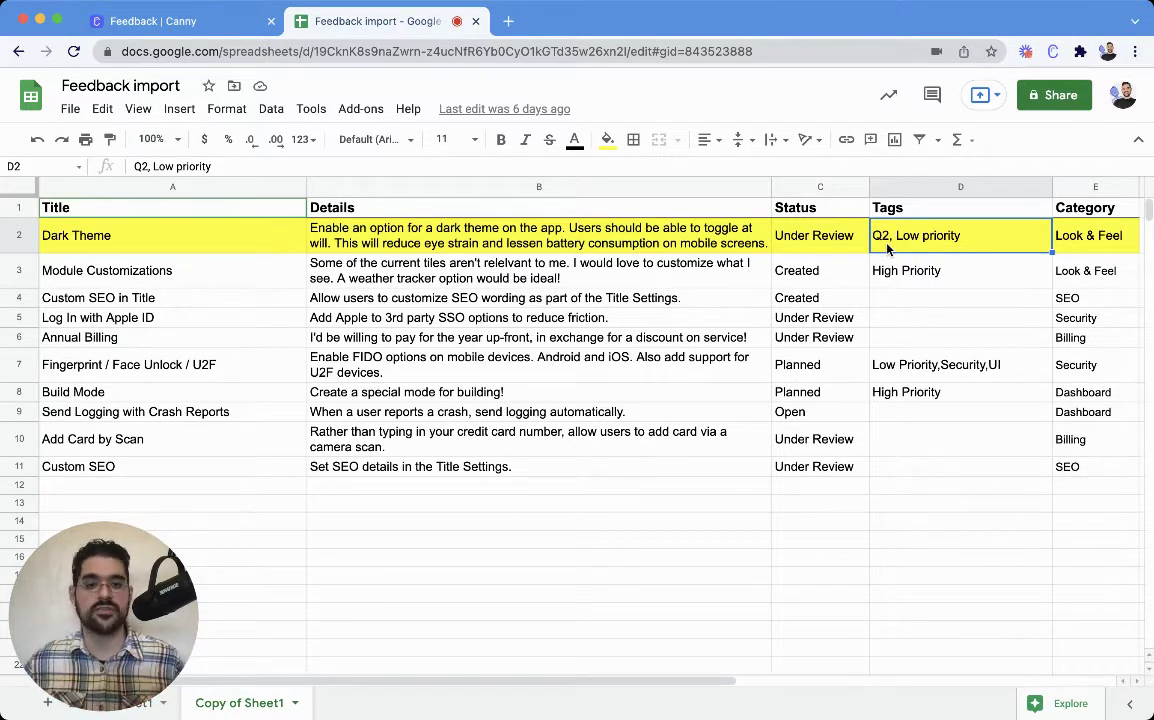
click(1110, 252)
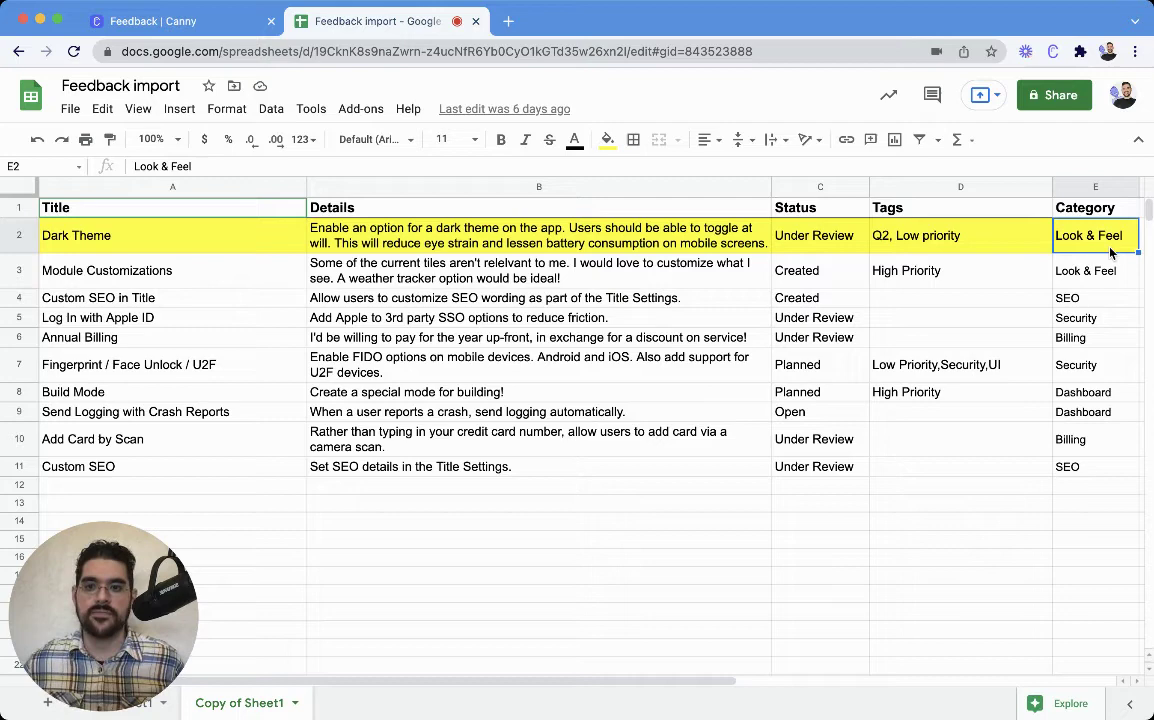
In New board's Board Settings, open Import Data and start a .CSV file upload.
key(ctrl+shift+Tab)
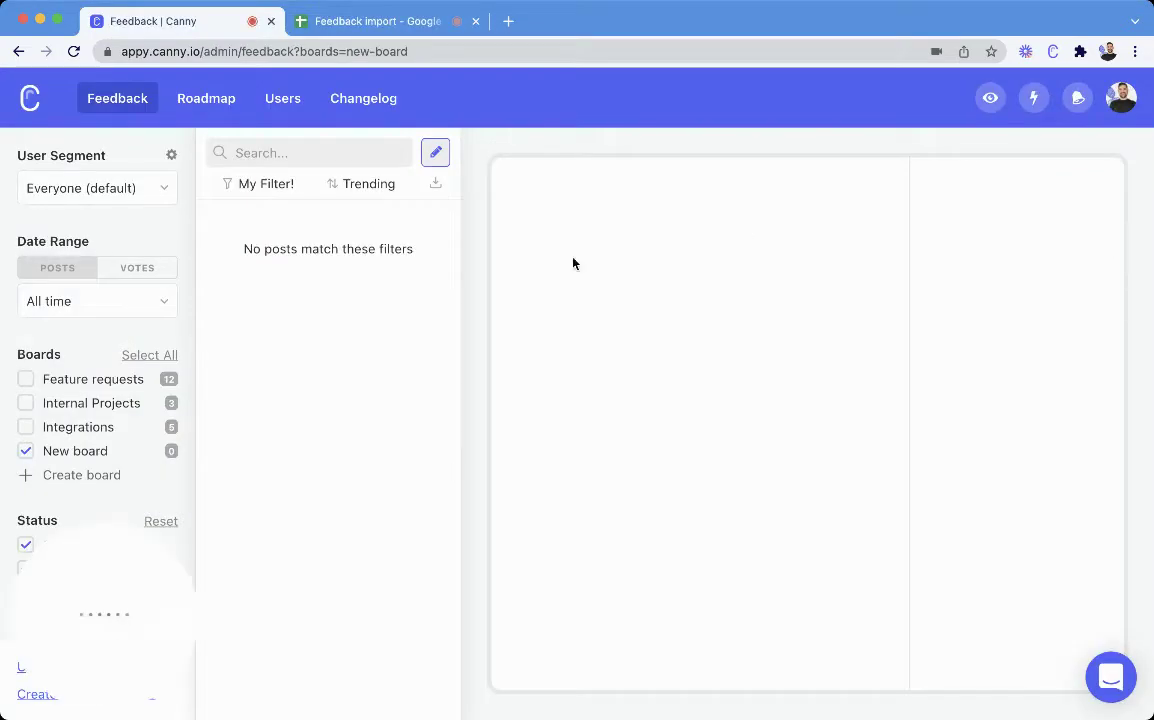
mouse_move(155, 452)
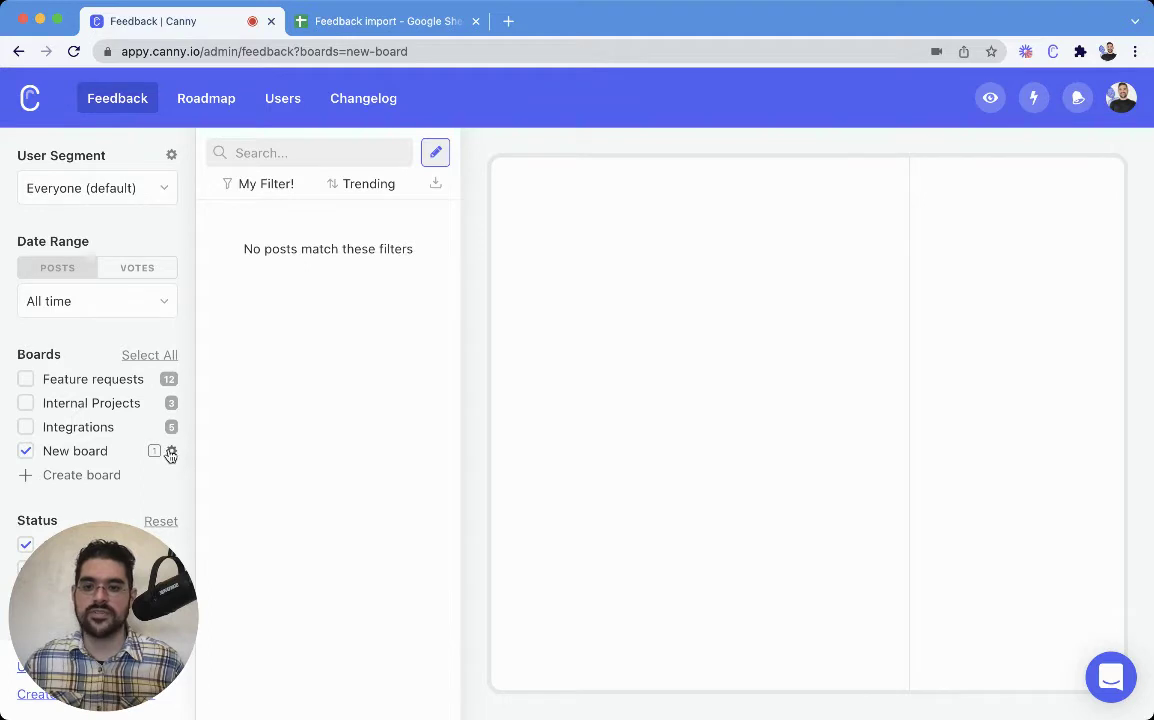
click(171, 452)
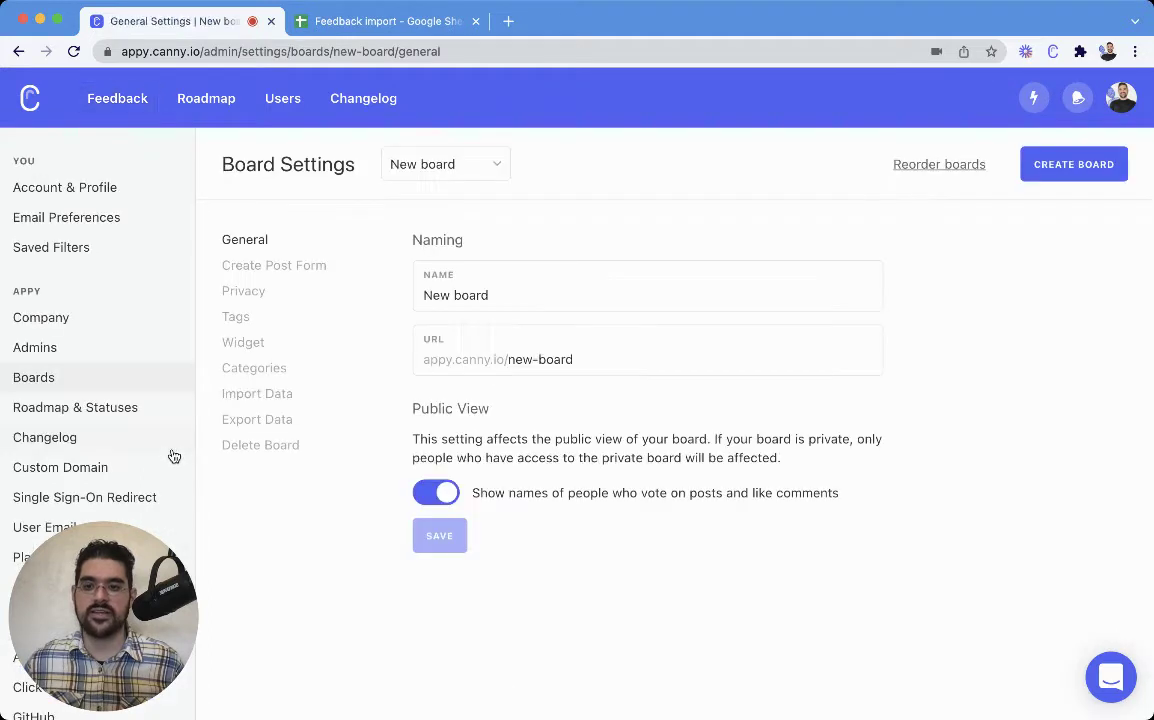
click(292, 403)
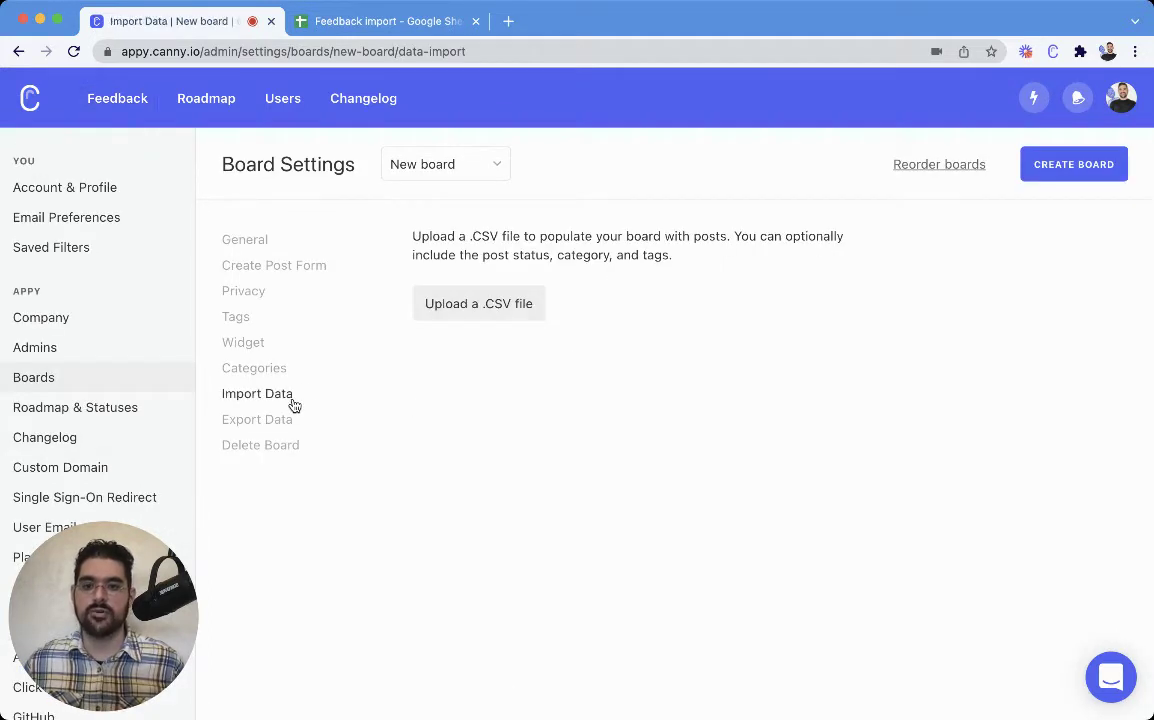
click(478, 316)
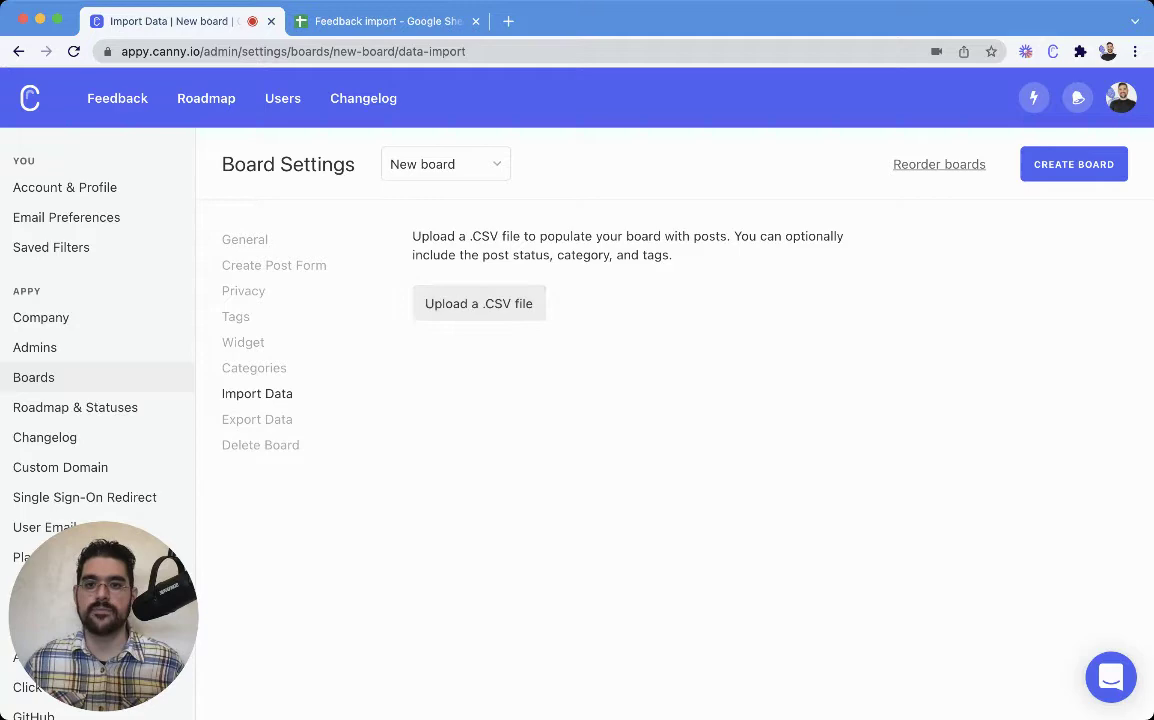
Download the Feedback import sheet as Comma-separated values (.csv, current sheet) and return to Canny.
click(411, 21)
click(72, 112)
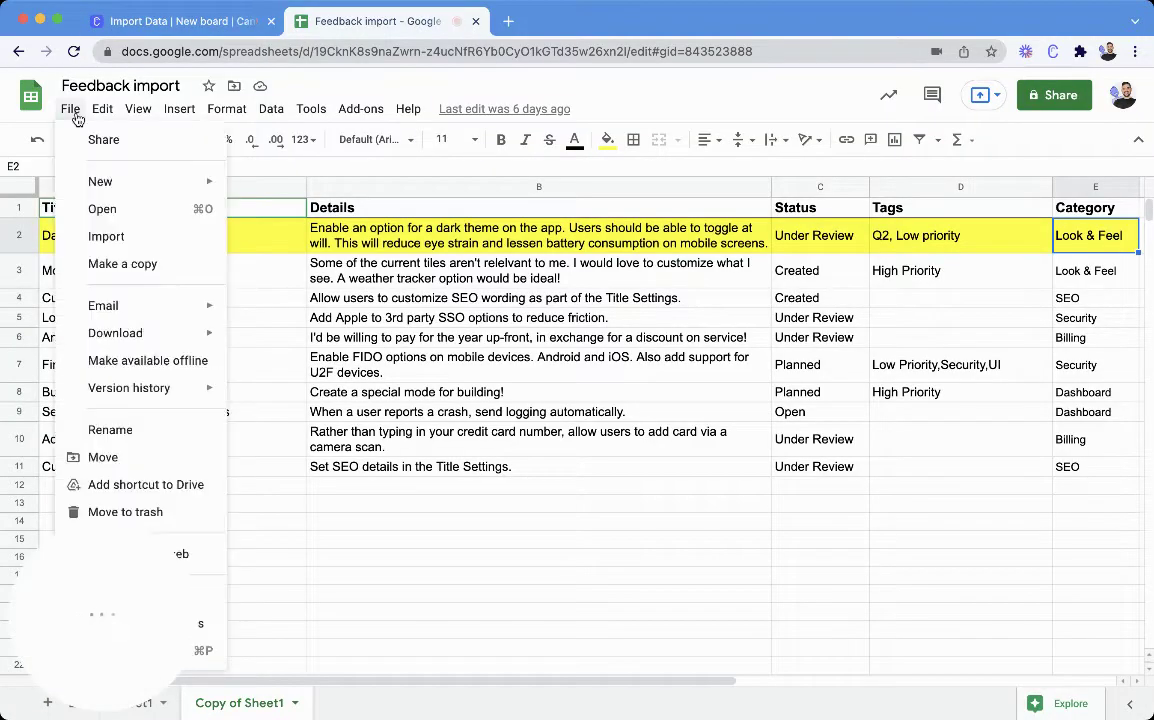
mouse_move(173, 333)
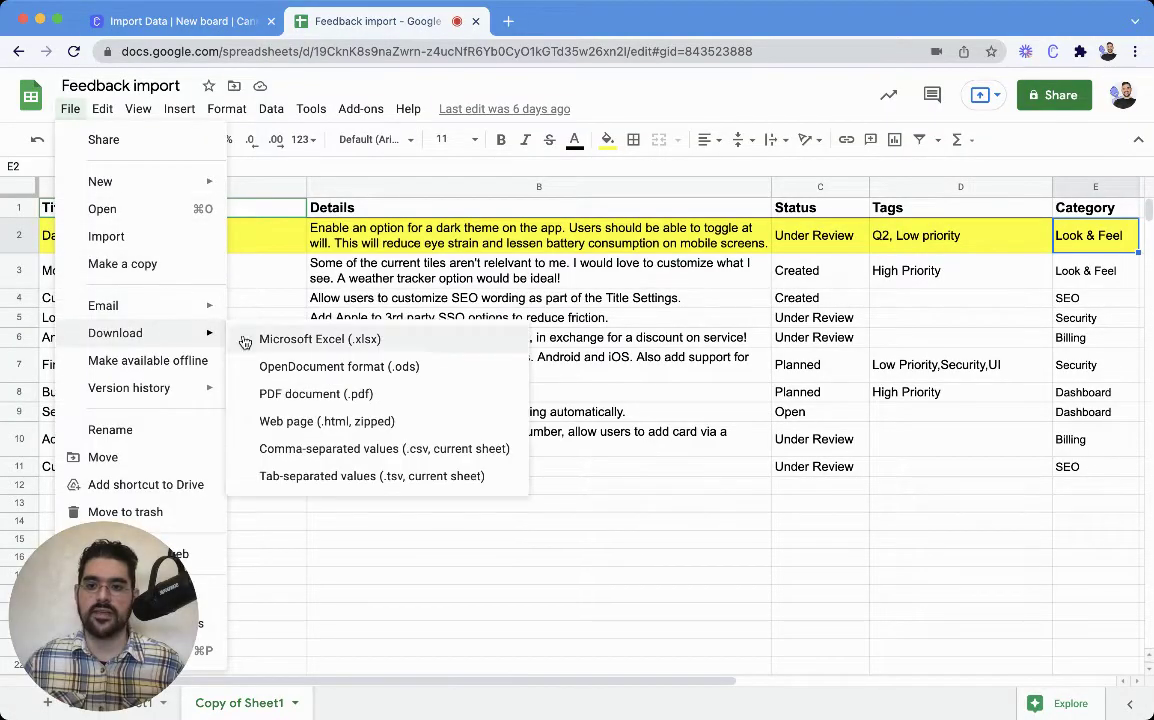
click(444, 449)
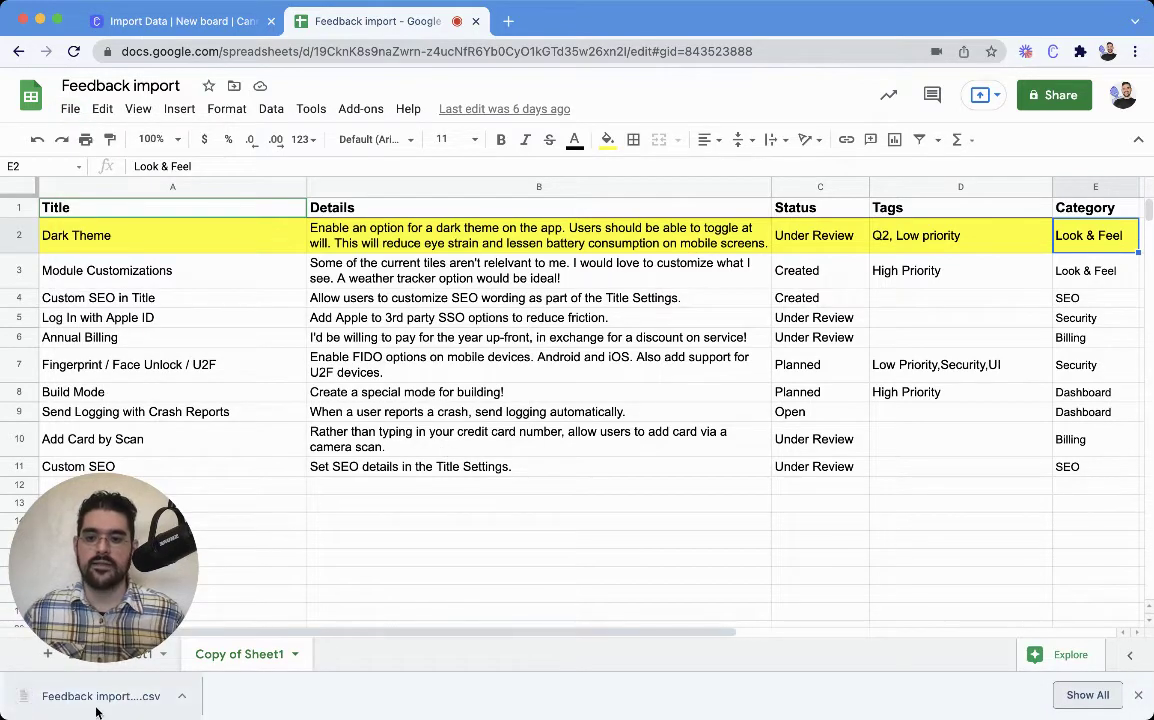
click(215, 15)
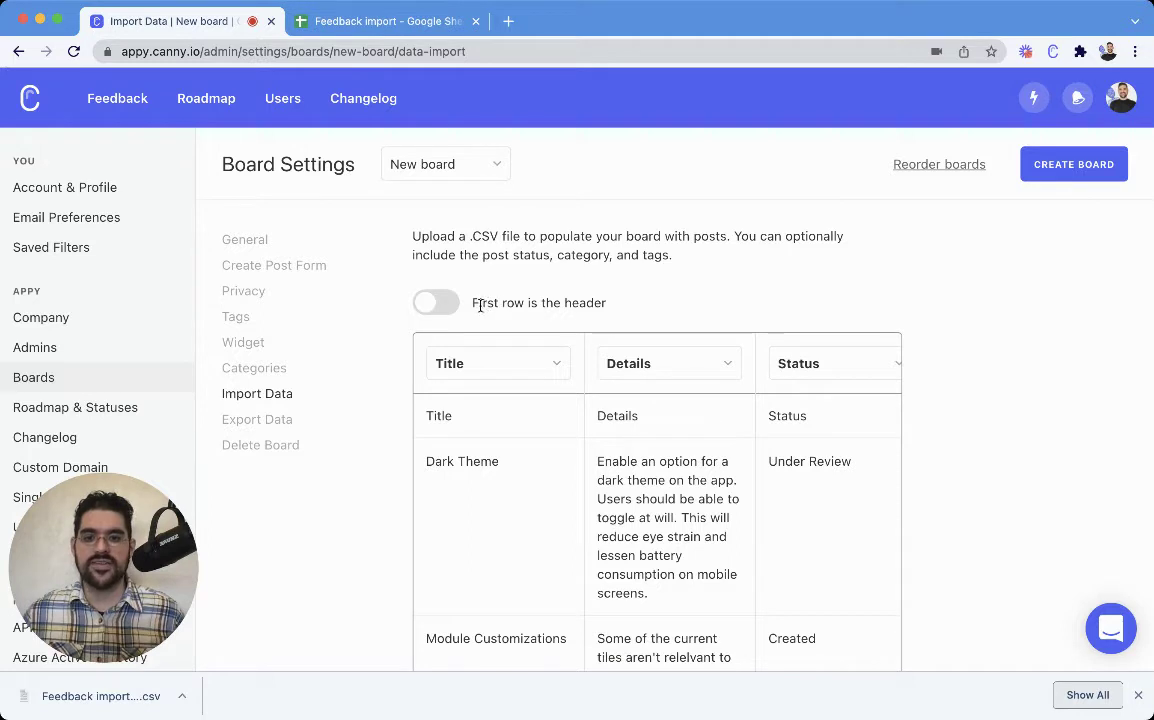
Upload the exported CSV and treat its first row as column headers.
drag(480, 306, 610, 305)
click(618, 316)
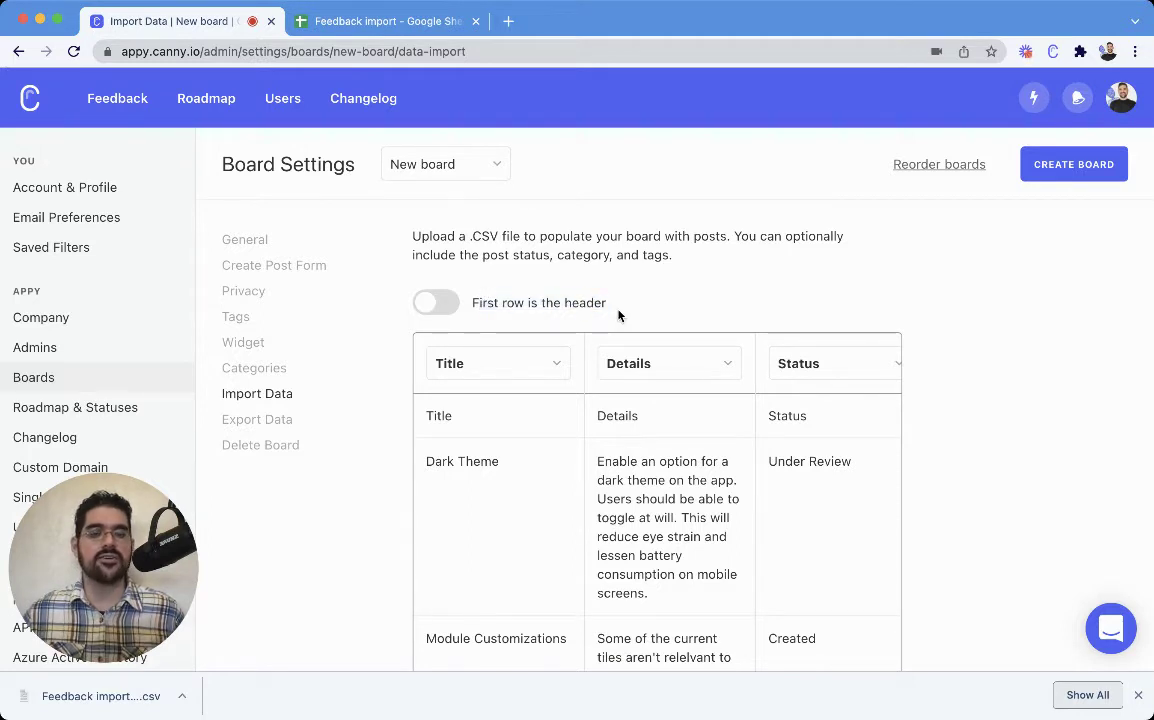
click(443, 308)
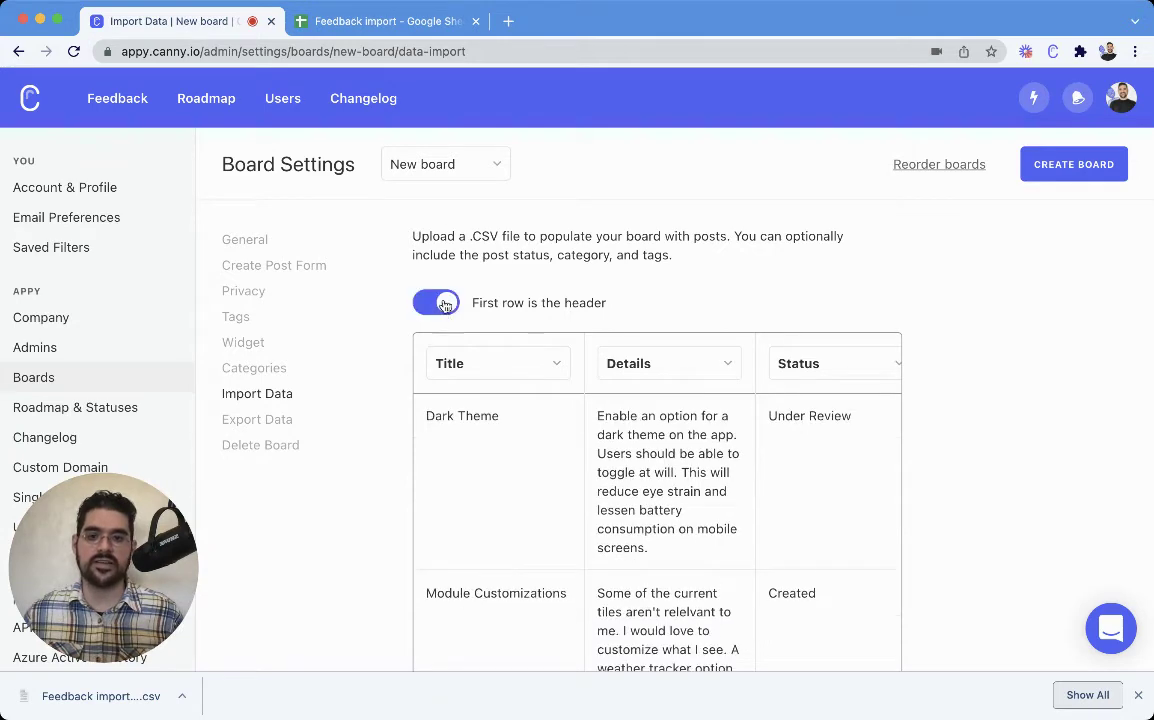
Check header row 1 in the spreadsheet, then return to the CSV import page.
click(404, 27)
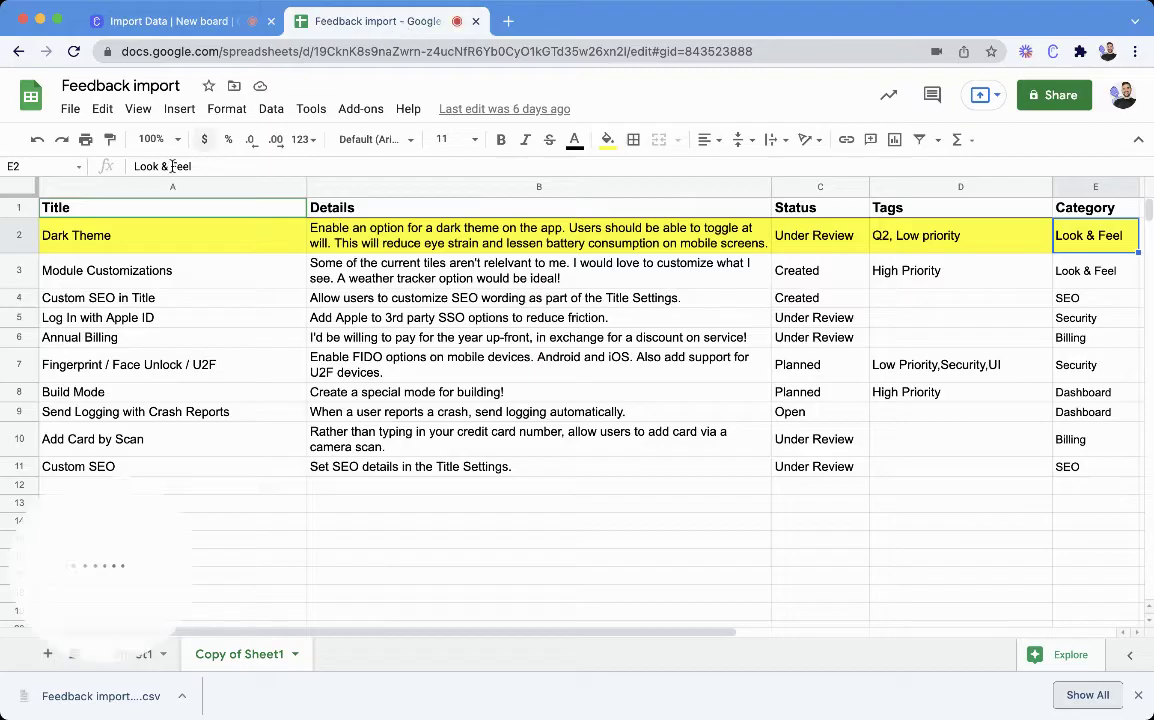
click(12, 207)
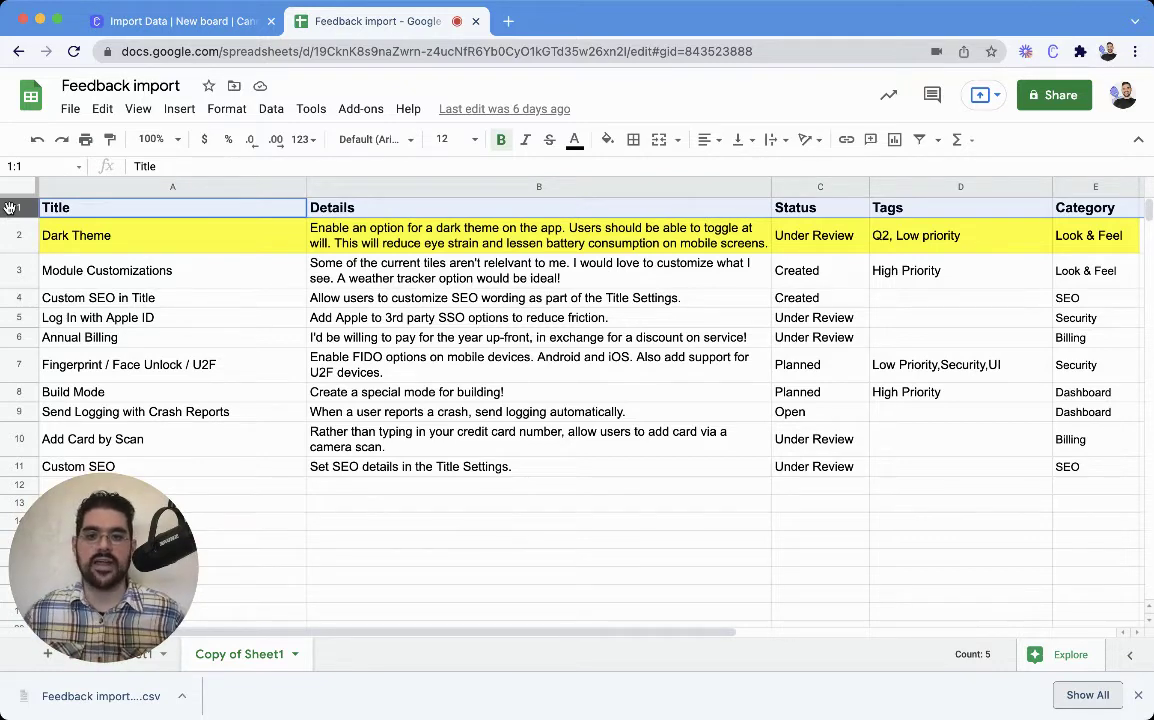
click(155, 21)
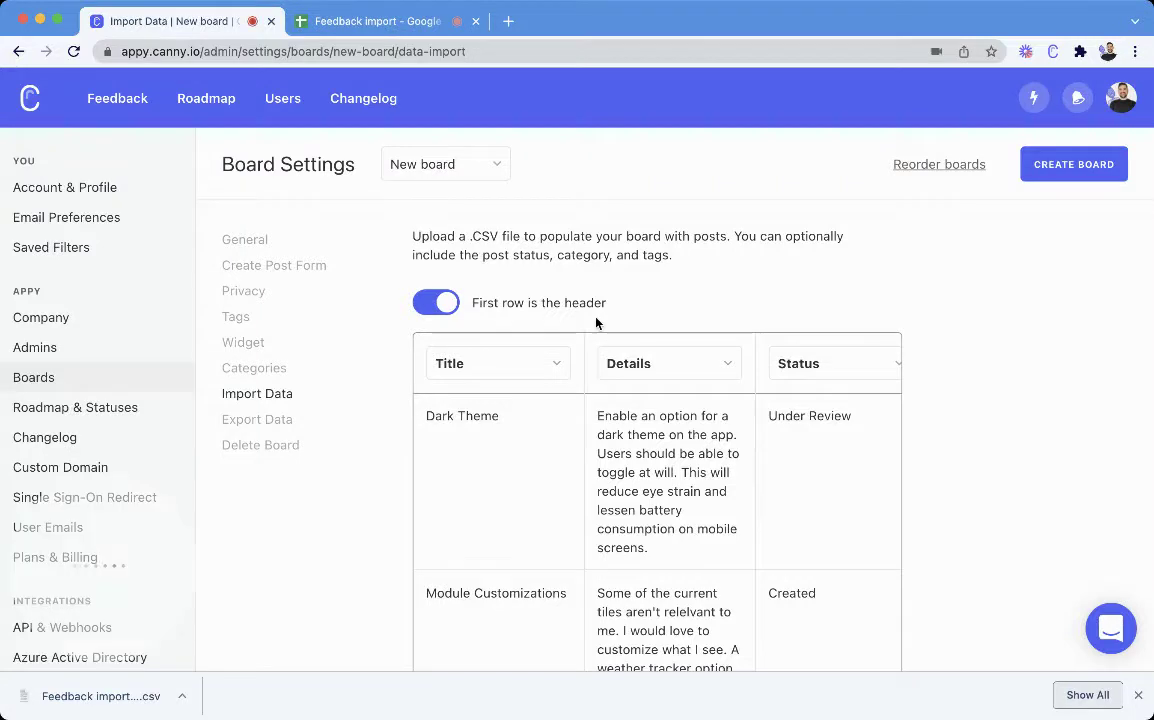
scroll(578, 368, down, 2)
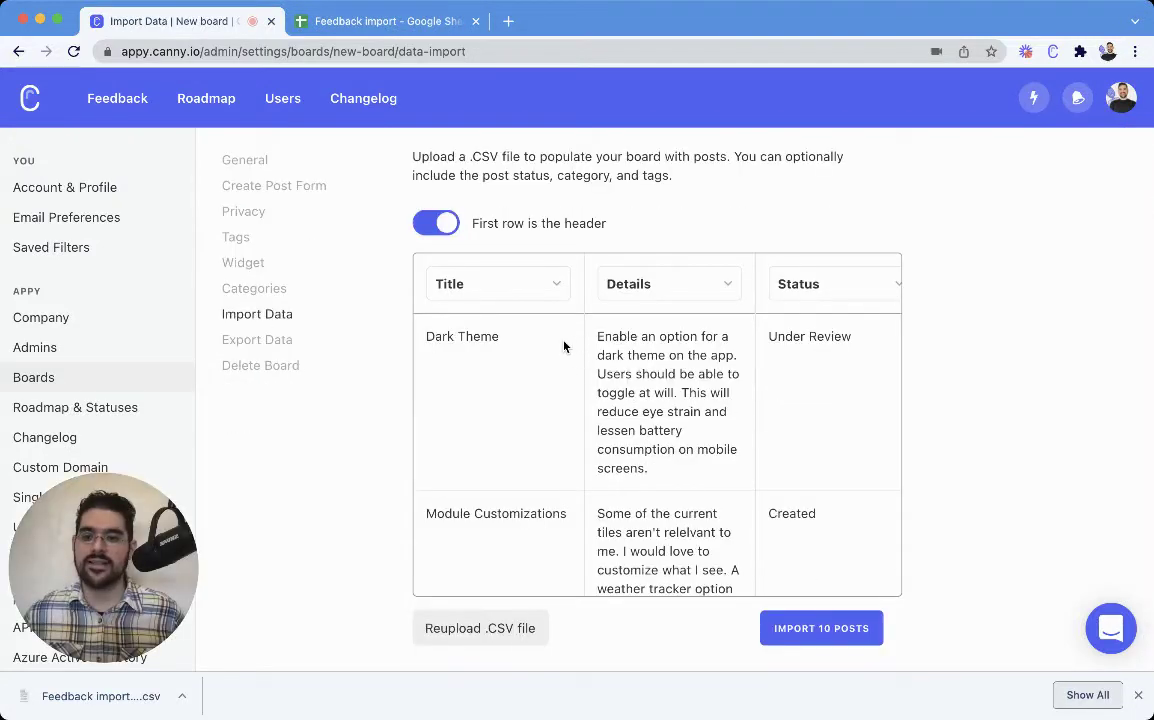
click(555, 289)
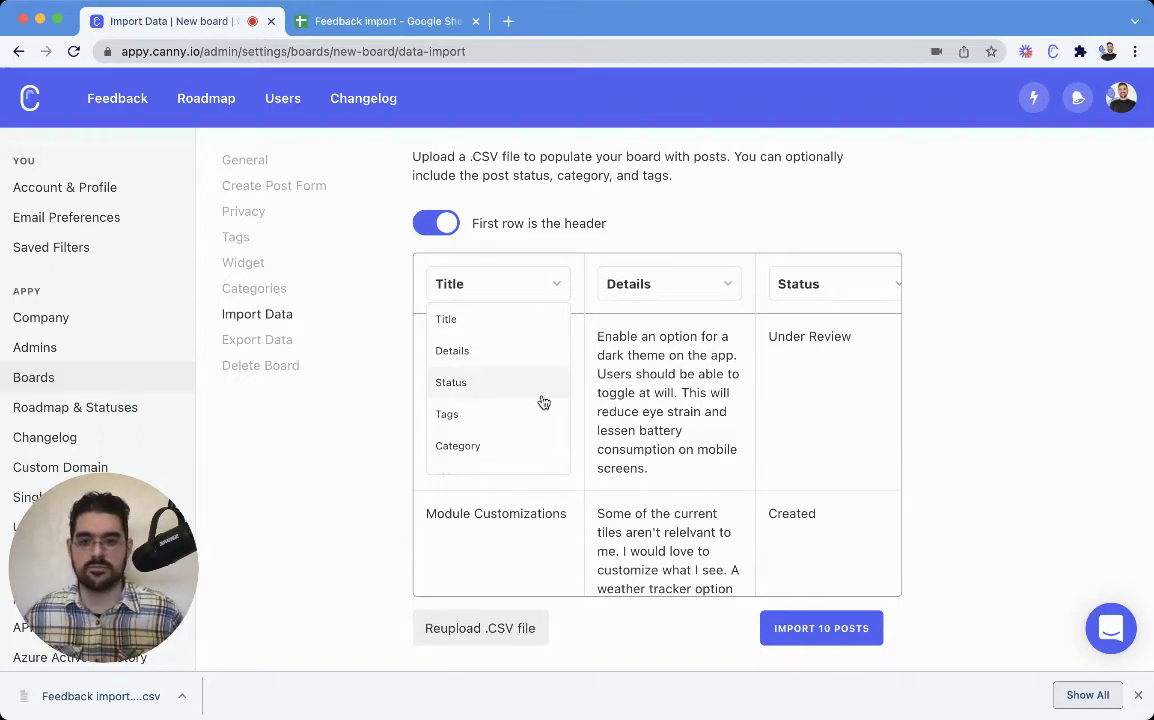
scroll(541, 402, down, 1)
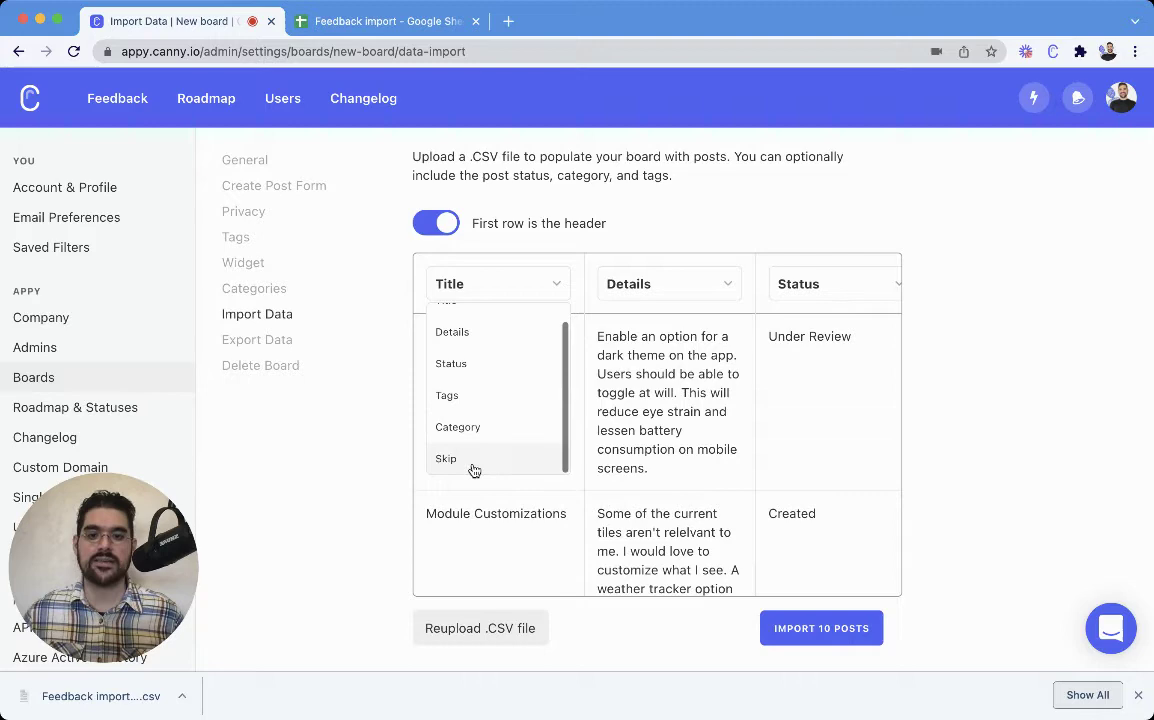
click(573, 433)
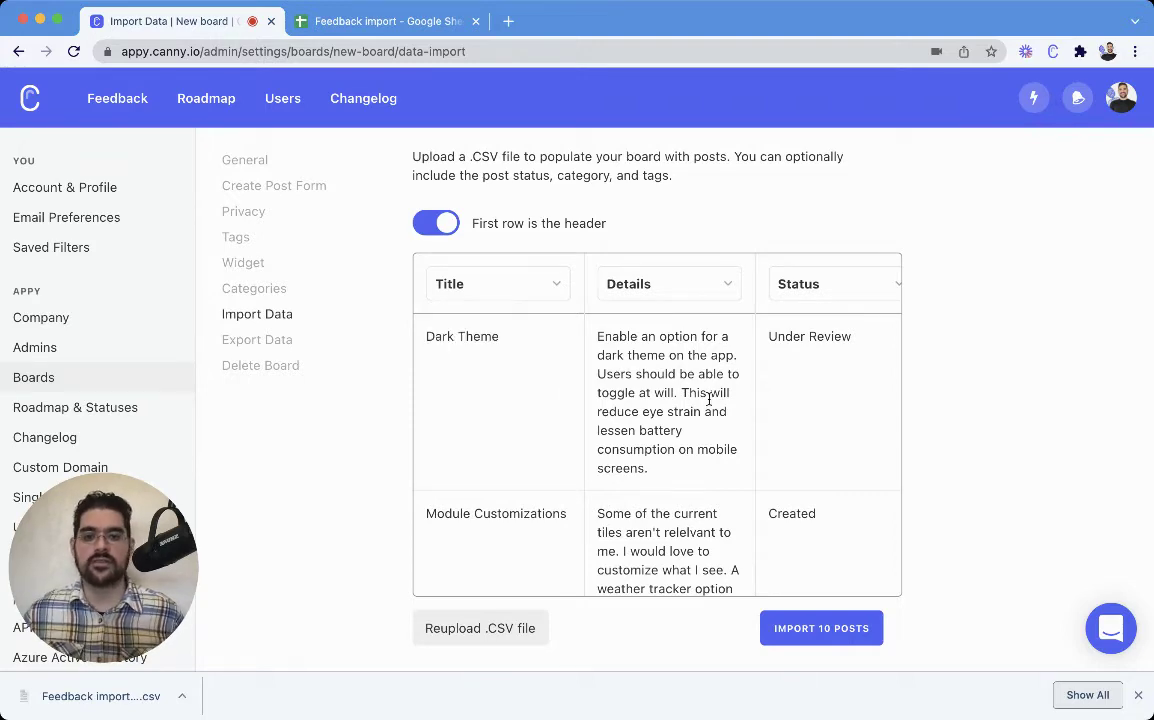
scroll(573, 433, down, 10)
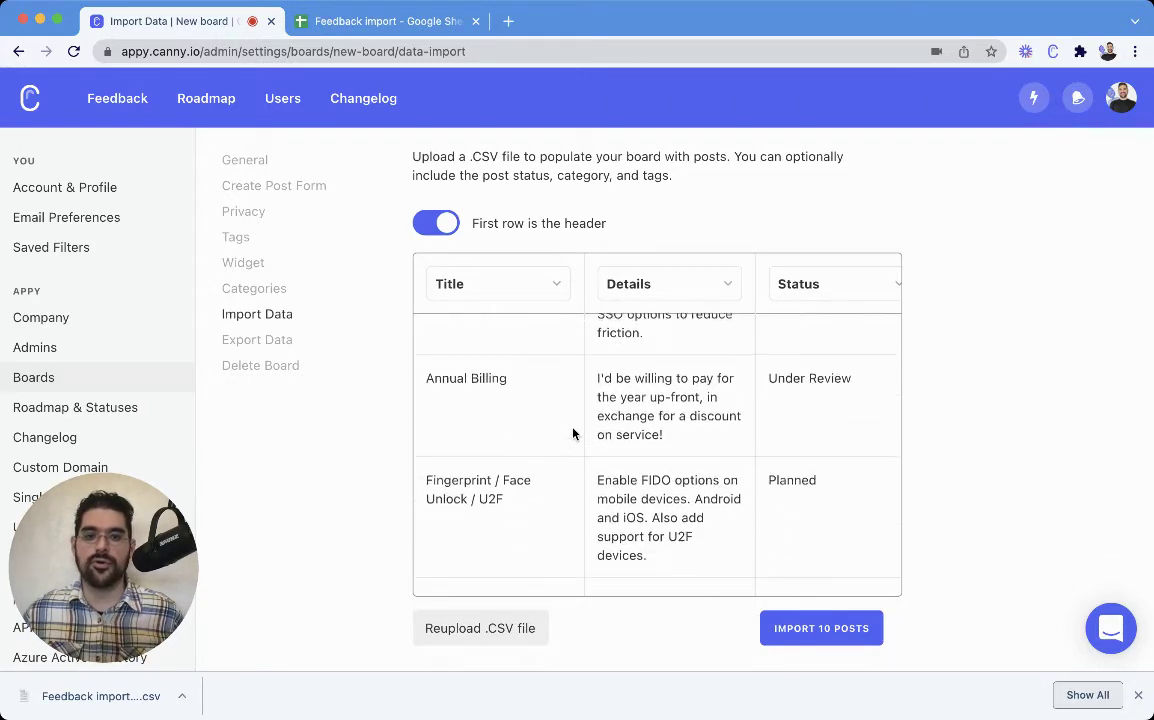
scroll(573, 433, right, 5)
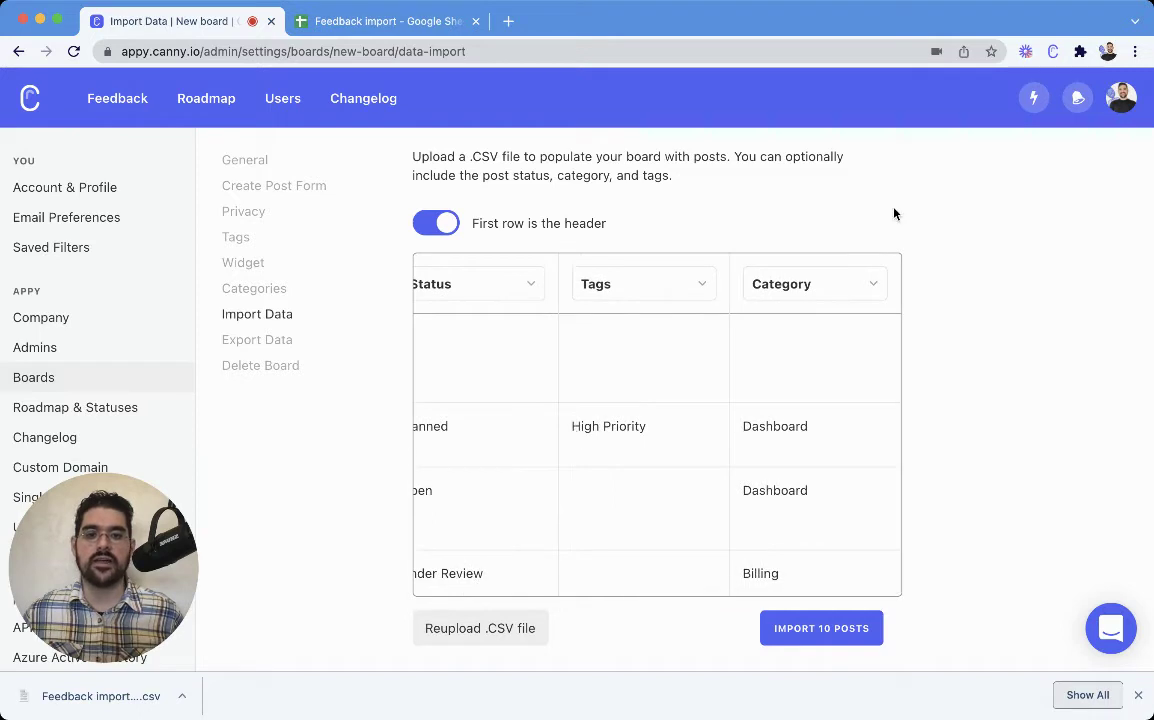
click(857, 290)
scroll(817, 392, down, 1)
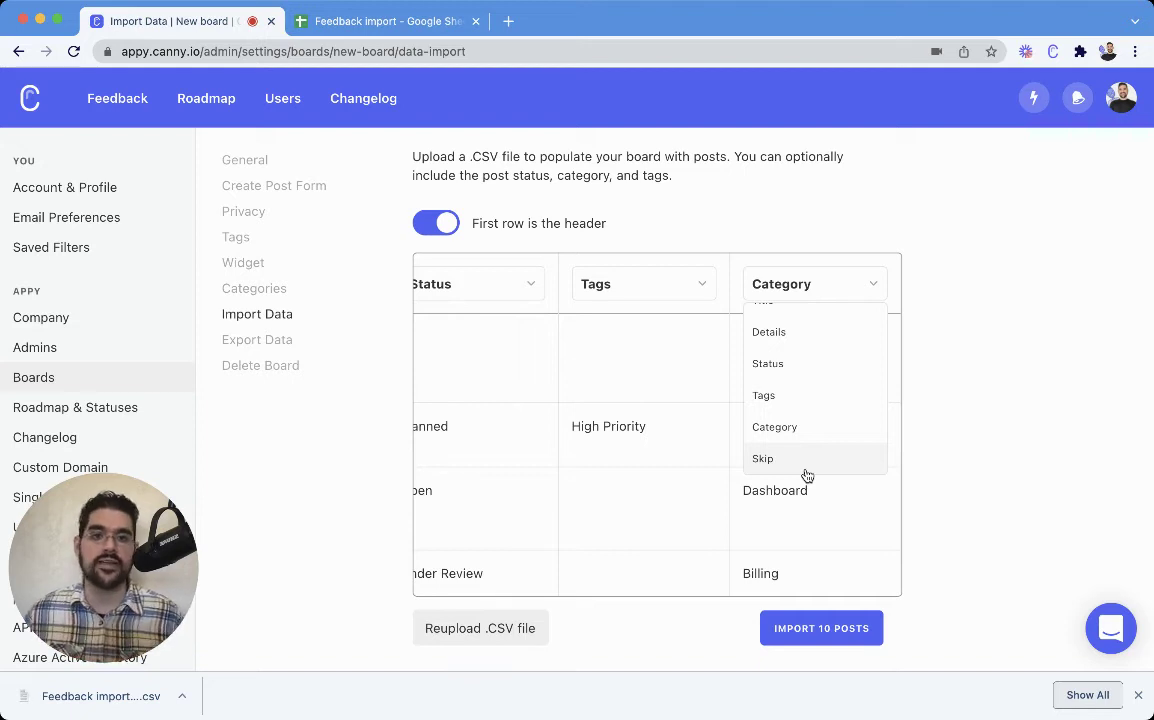
scroll(806, 474, up, 1)
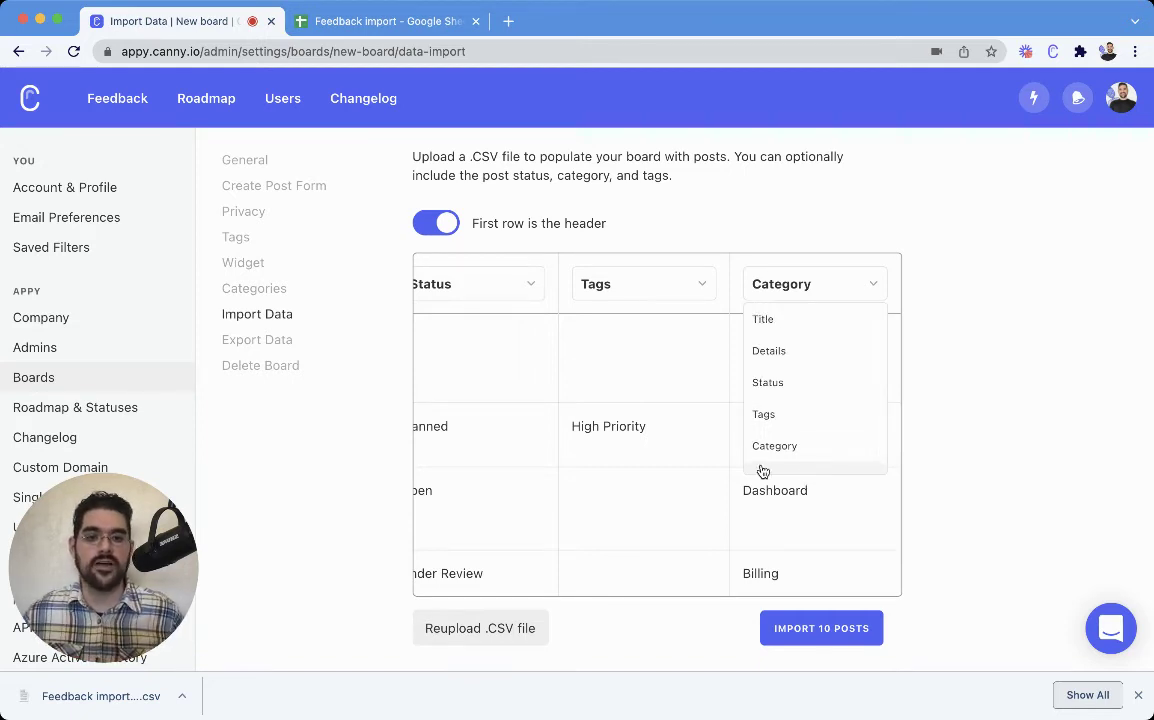
click(762, 468)
scroll(695, 492, down, 3)
scroll(693, 490, up, 2)
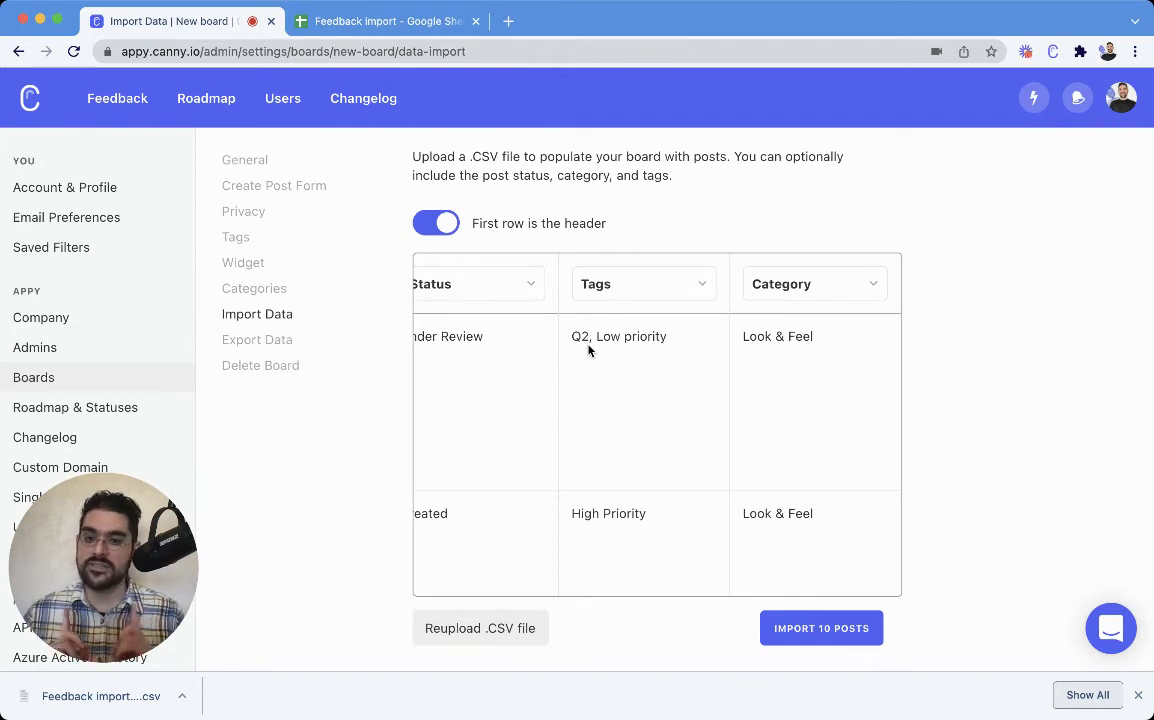
scroll(590, 348, left, 2)
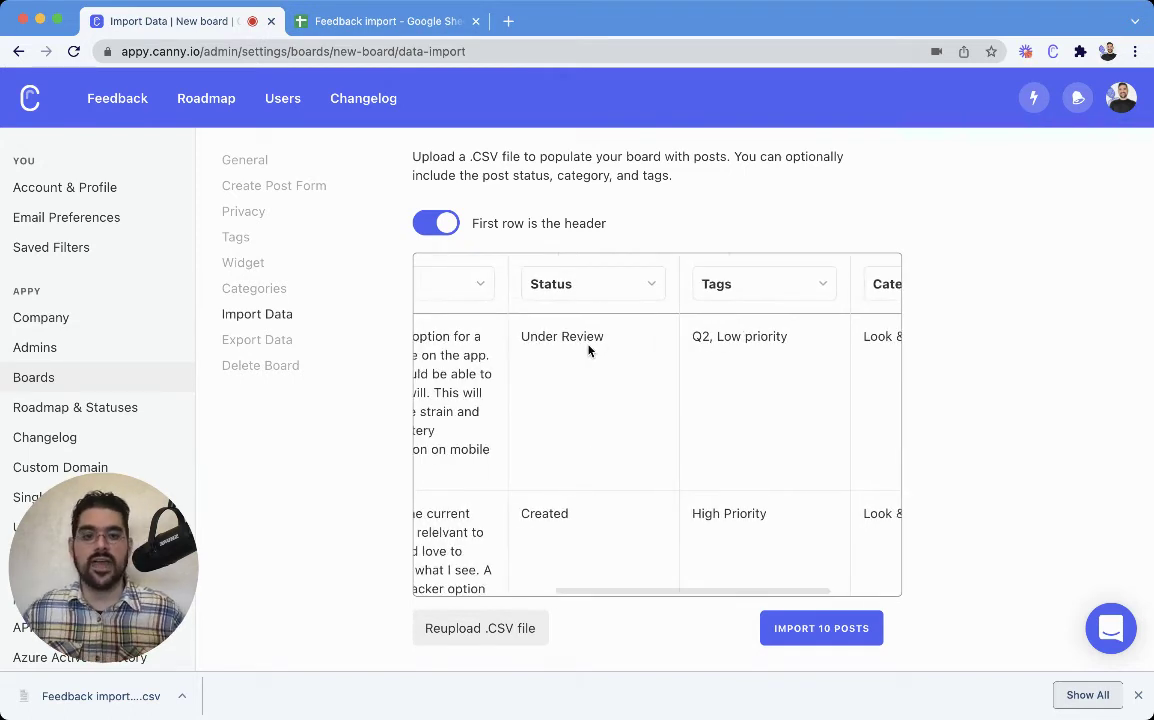
scroll(615, 355, right, 2)
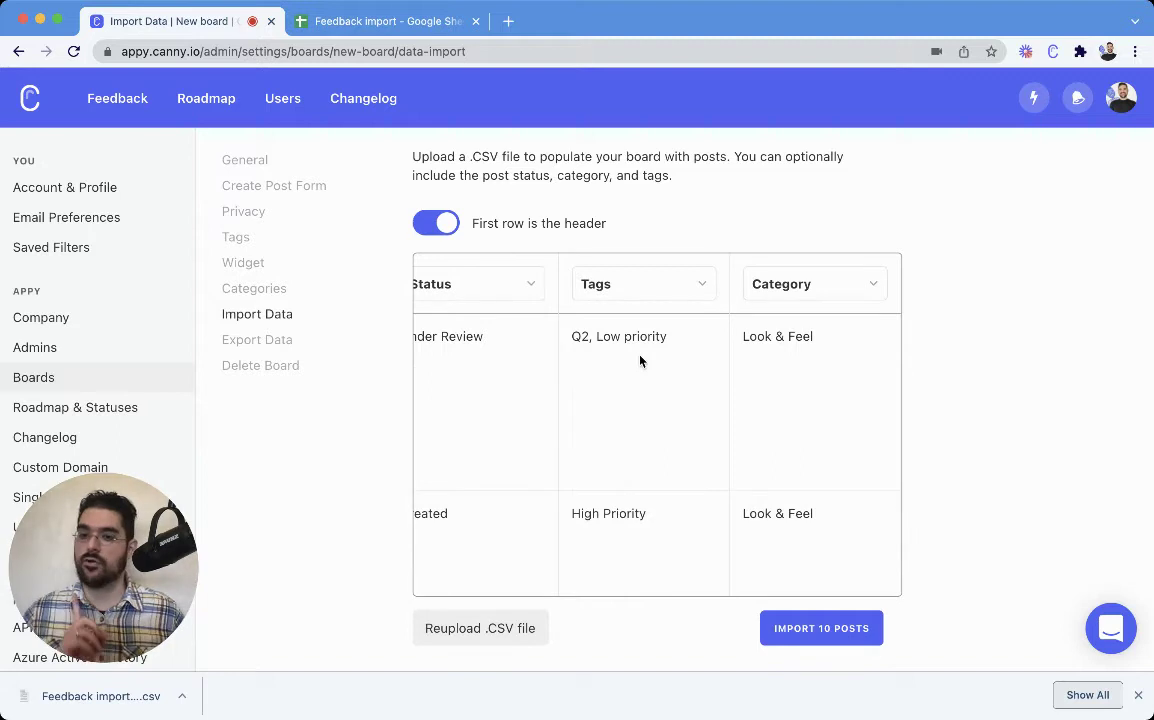
scroll(641, 361, left, 2)
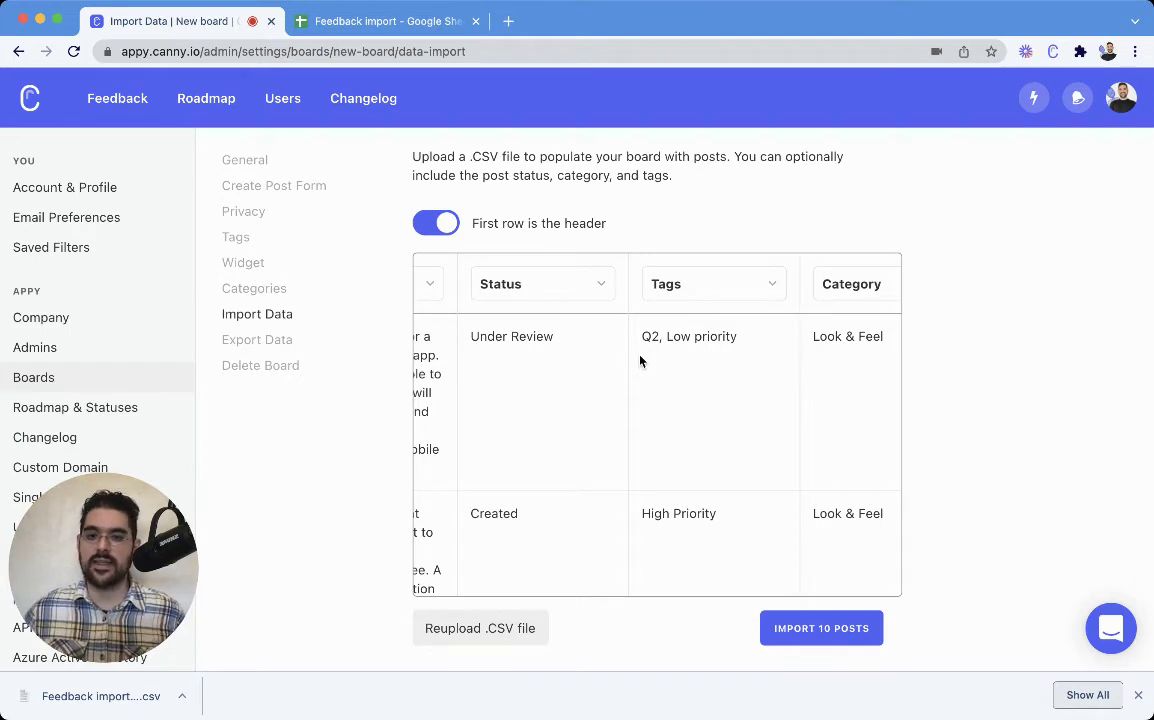
scroll(599, 373, down, 5)
scroll(599, 373, up, 5)
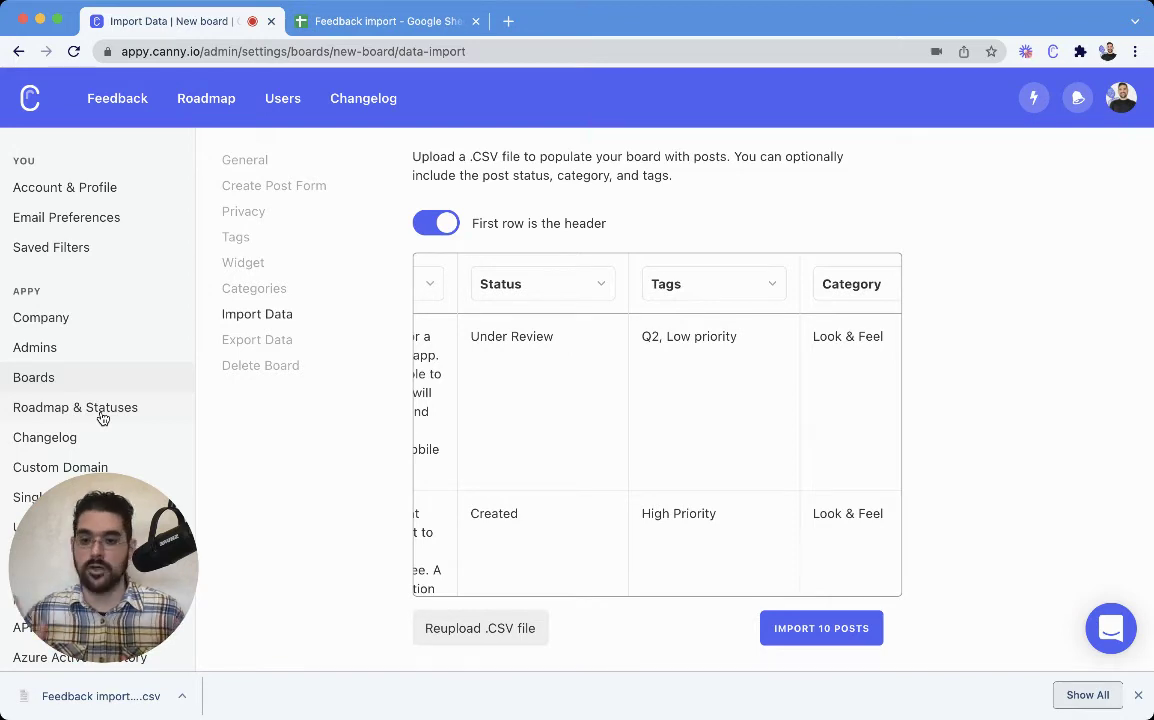
Import the 10 posts from the CSV into New board.
click(776, 627)
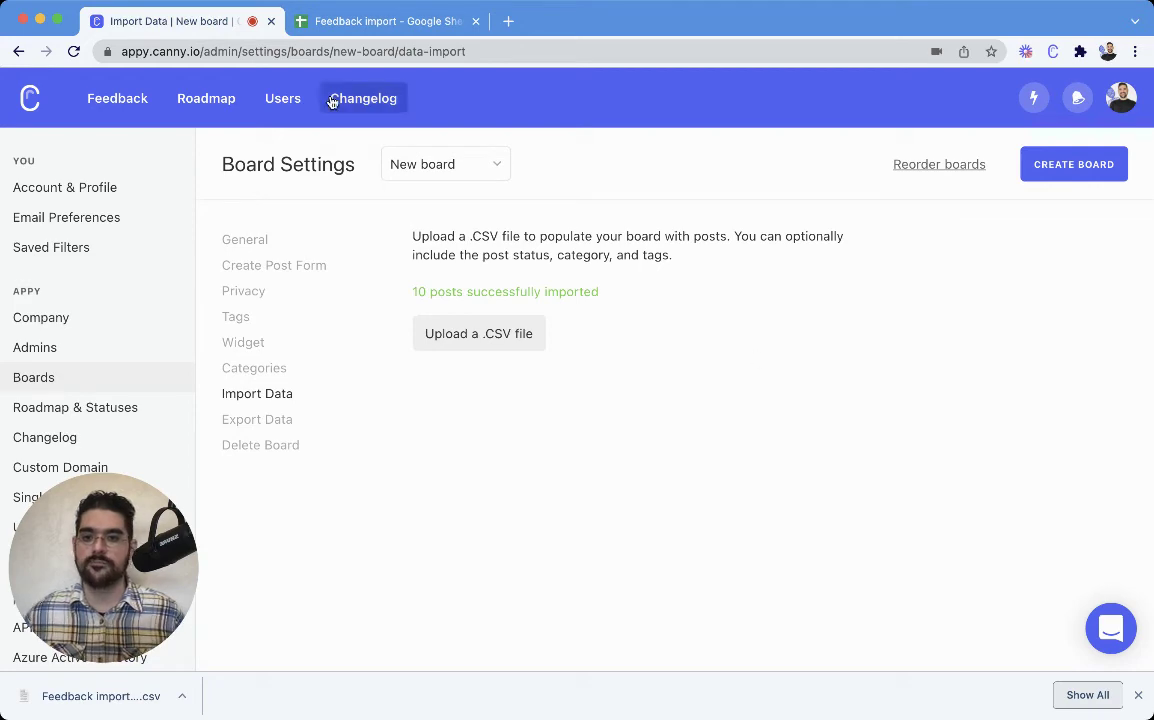
Filter the Feedback view to New board only and open the Add Card by Scan post.
click(113, 104)
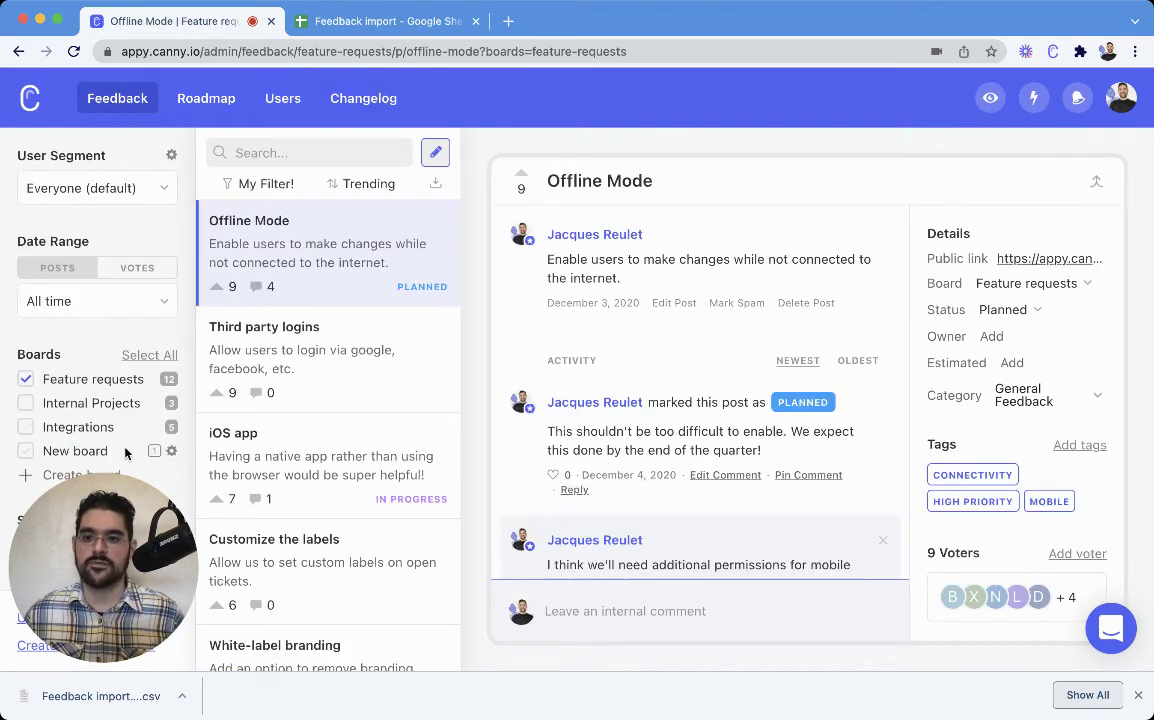
click(170, 452)
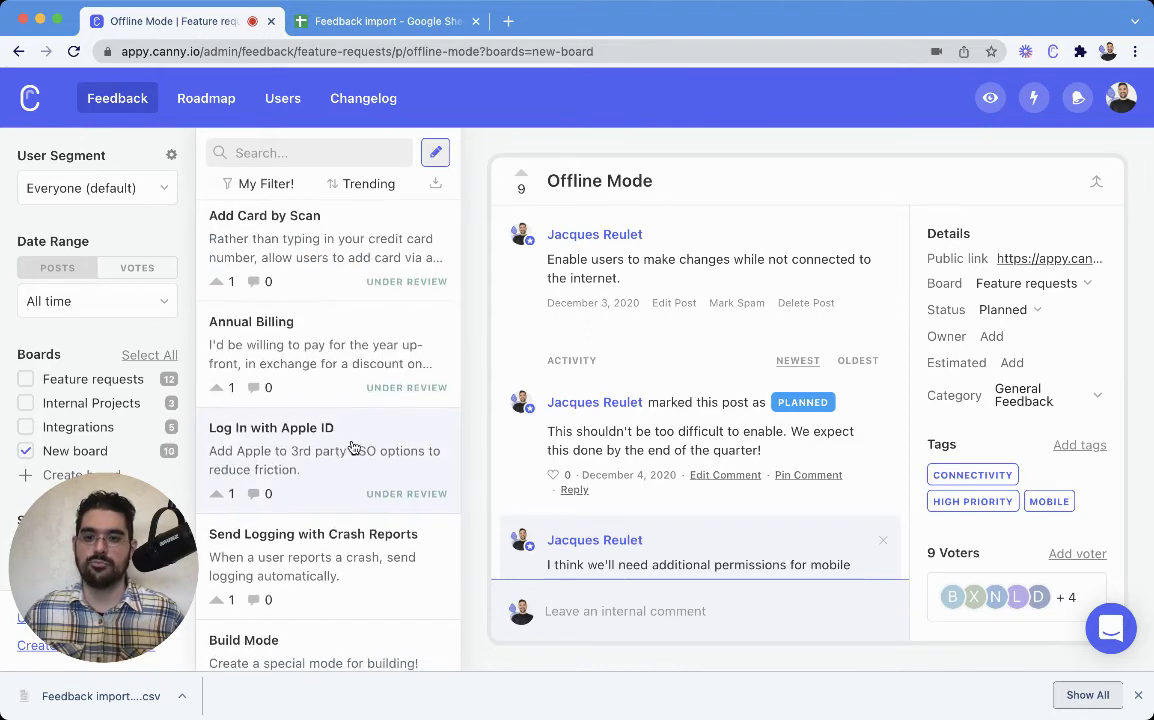
scroll(352, 447, down, 5)
scroll(353, 447, up, 5)
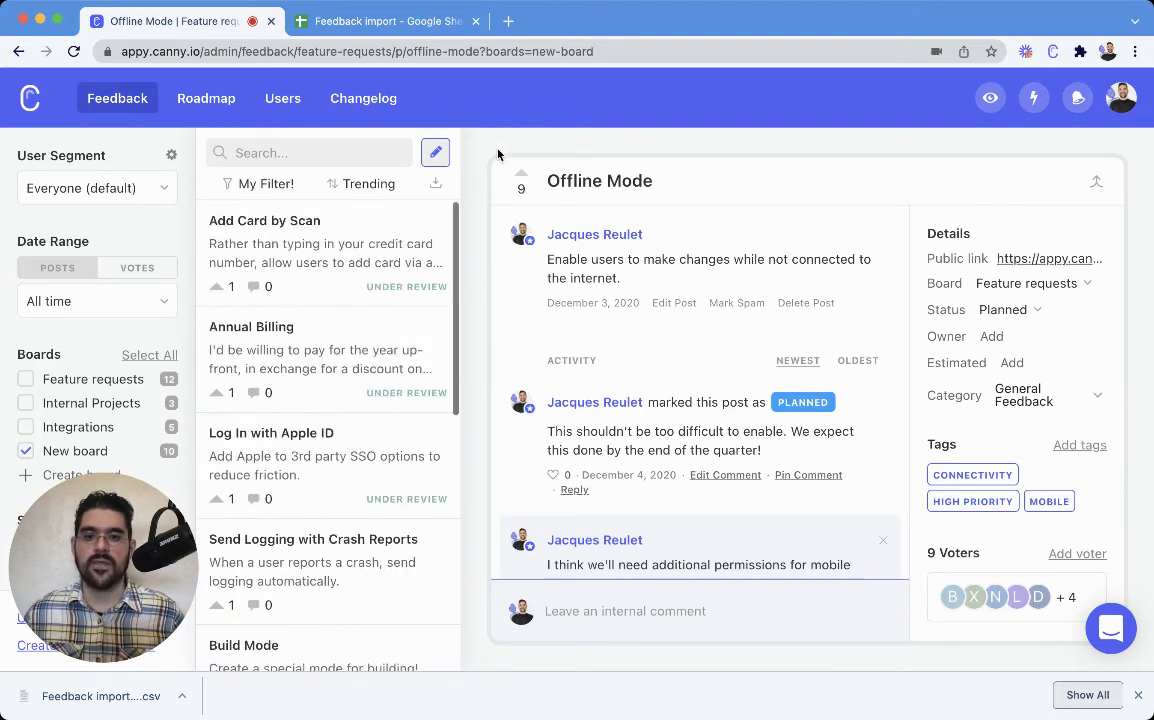
click(326, 238)
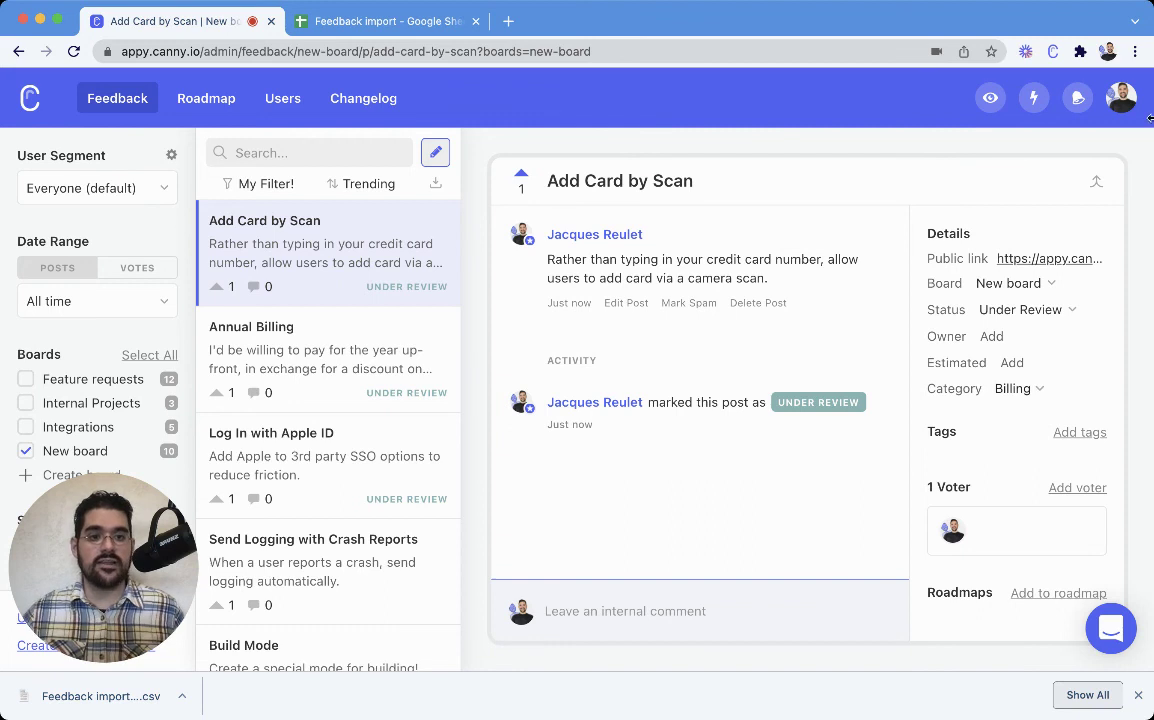
Open the avatar menu, then launch the help and support messenger.
click(1121, 98)
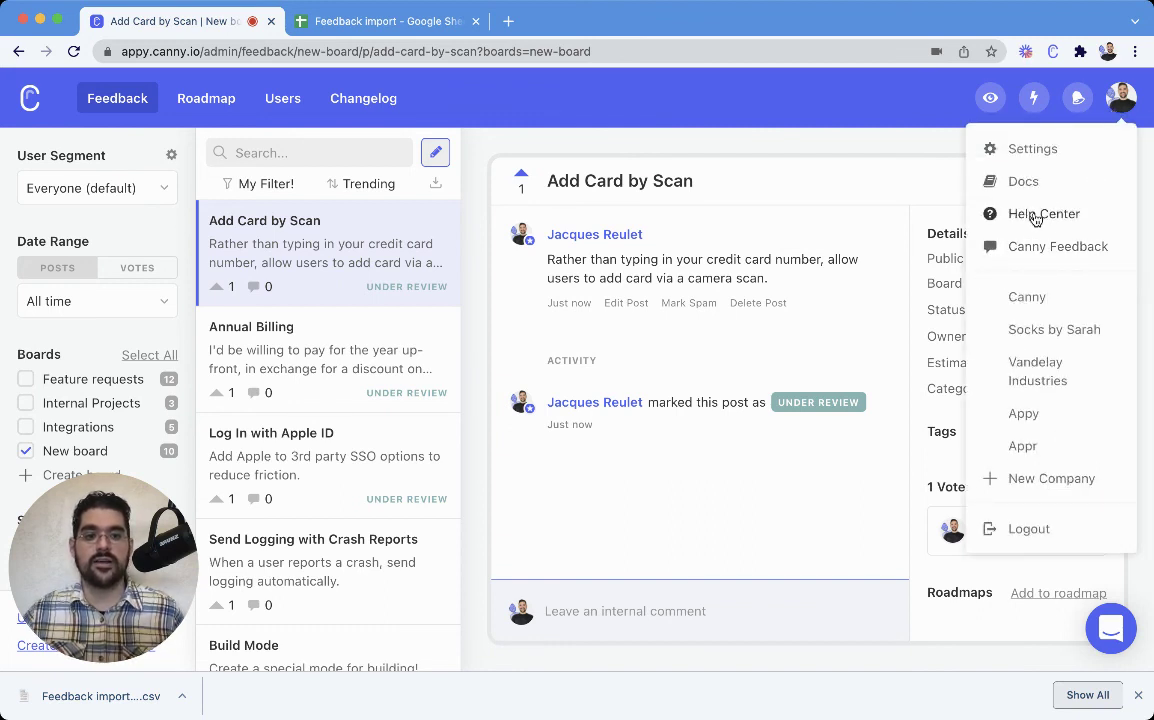
click(1109, 630)
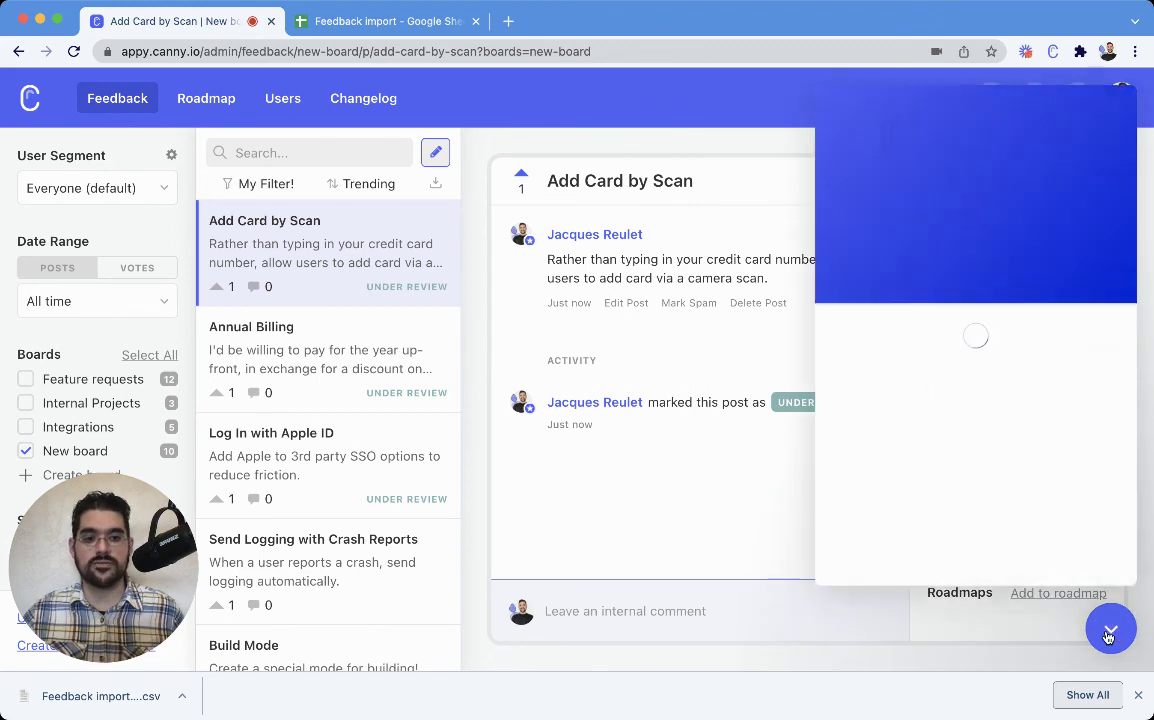